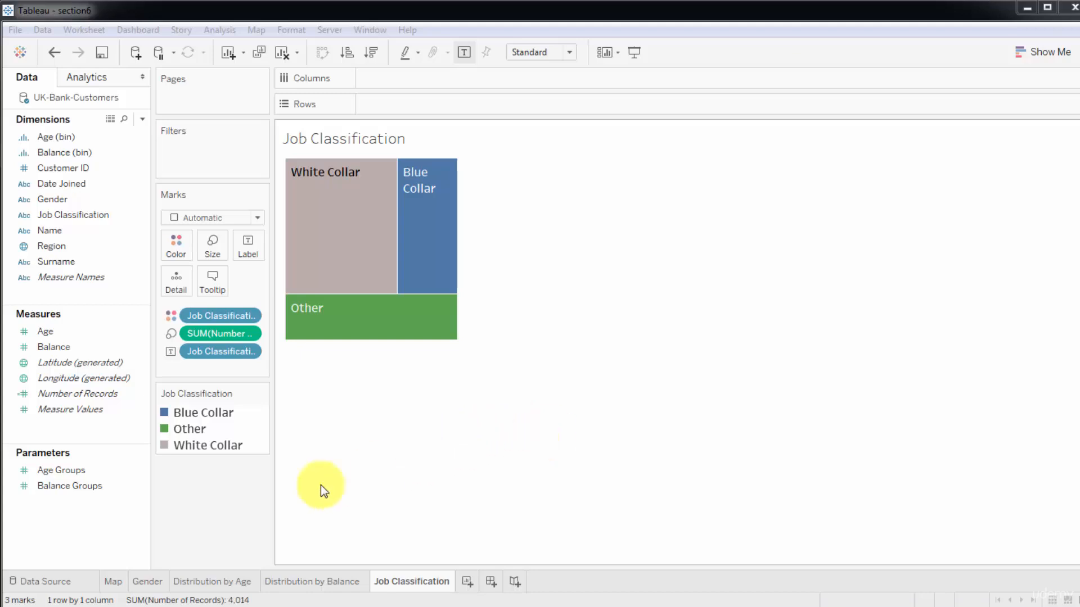
Review the Map, Gender, Distribution by Age, Distribution by Balance and Job Classification worksheets in turn.
left_click(114, 585)
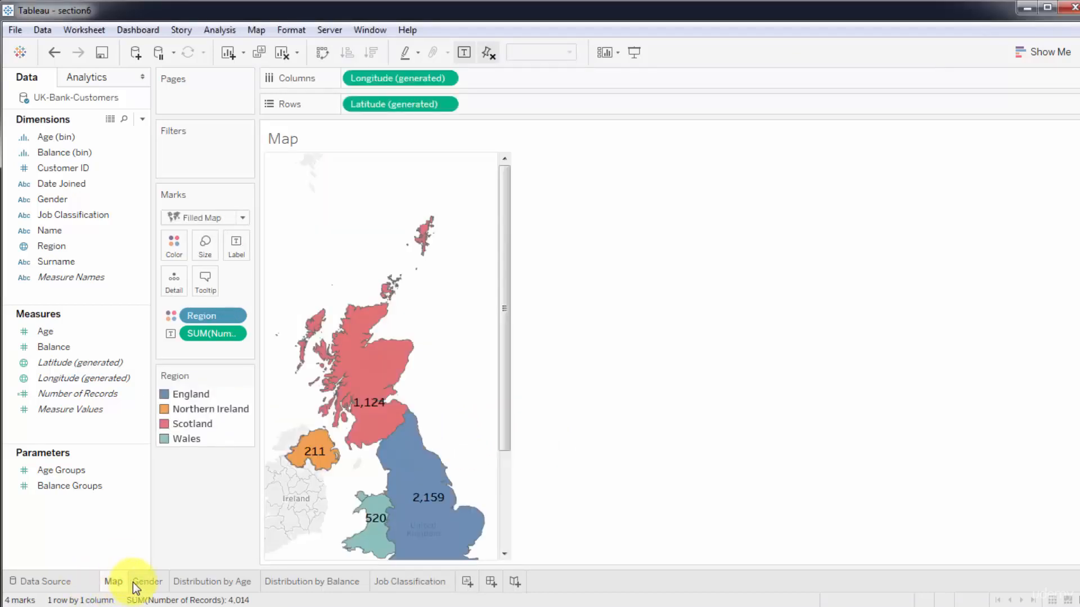
left_click(144, 585)
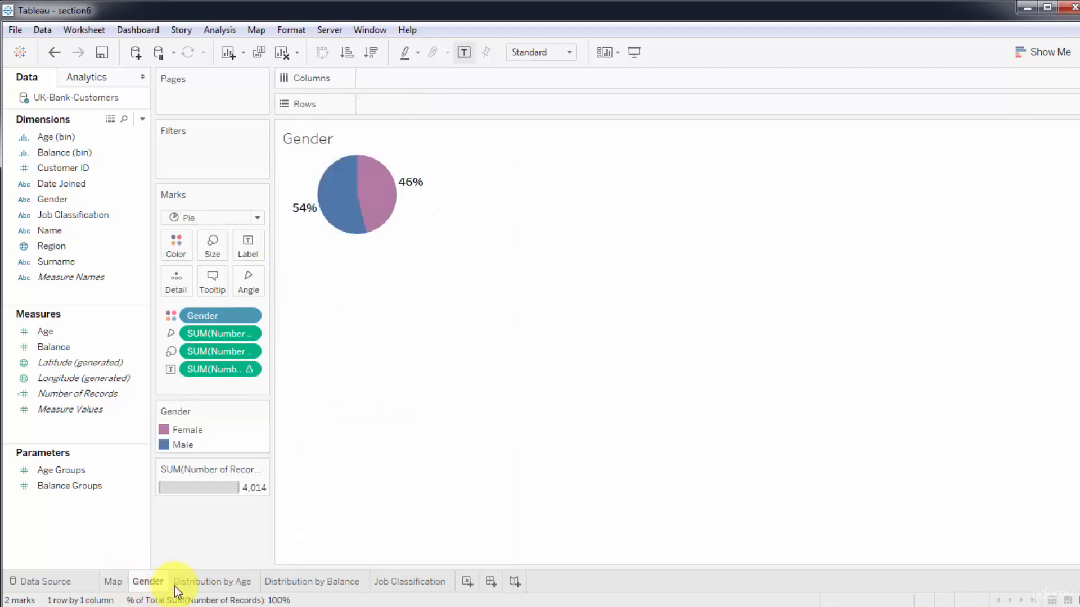
left_click(203, 587)
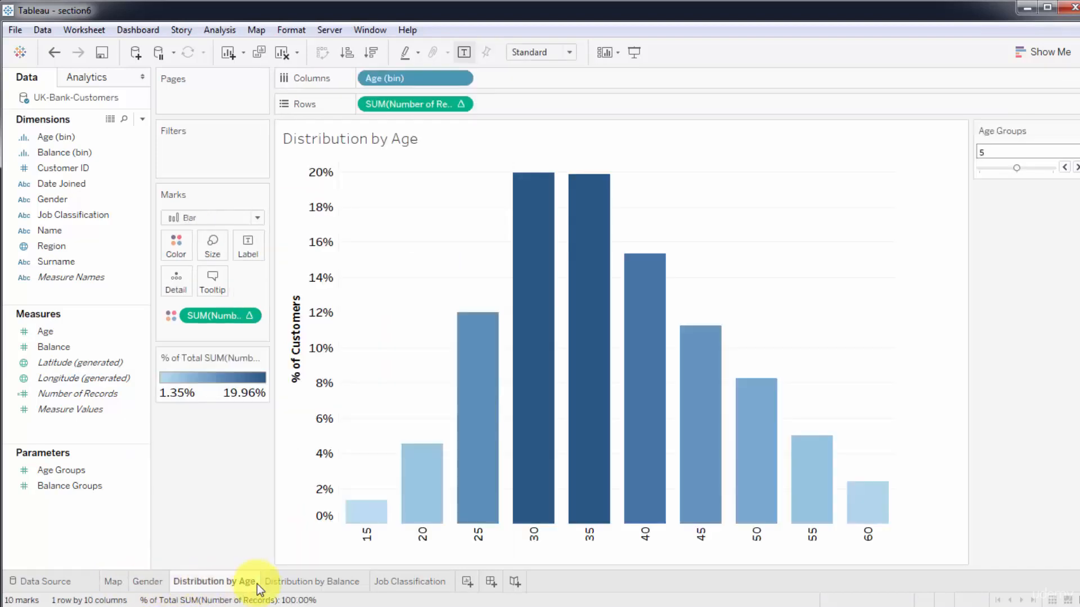
left_click(301, 587)
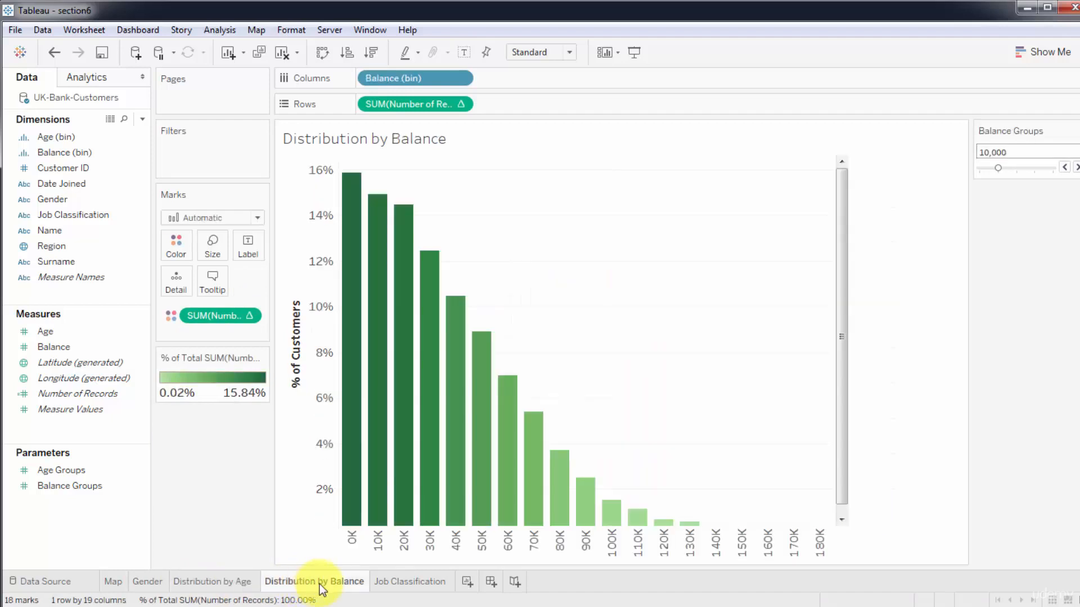
left_click(403, 583)
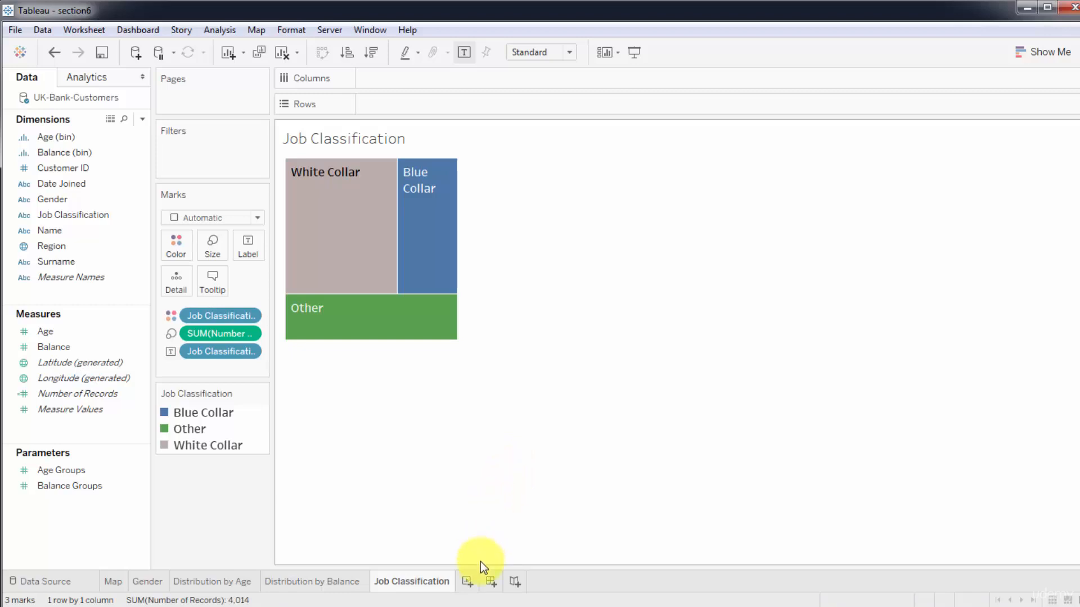
Create a new dashboard and check its size options, keeping the Desktop Browser fixed size.
left_click(490, 582)
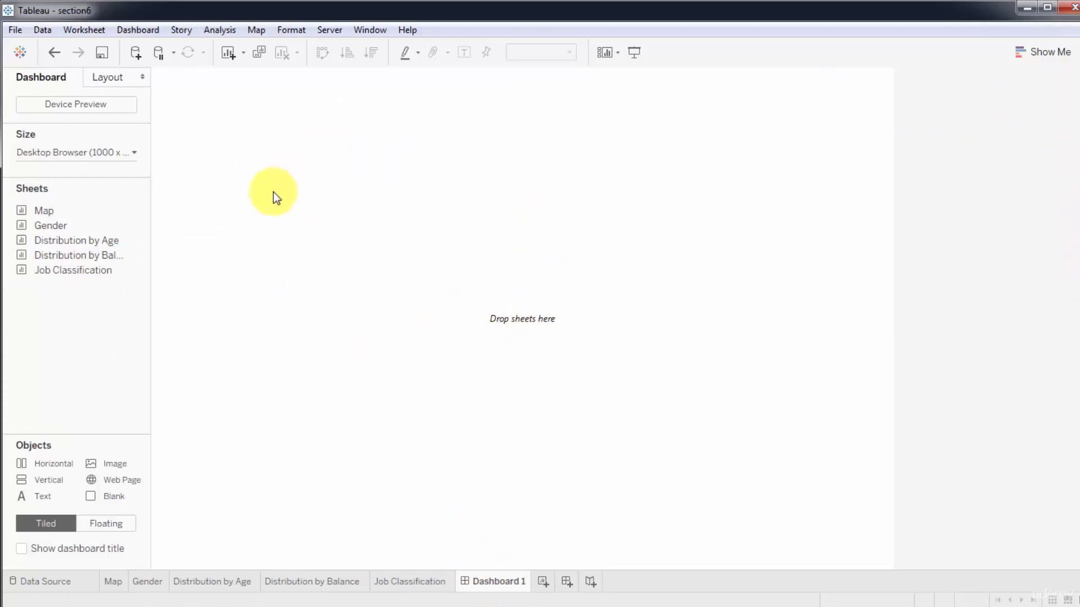
left_click(134, 155)
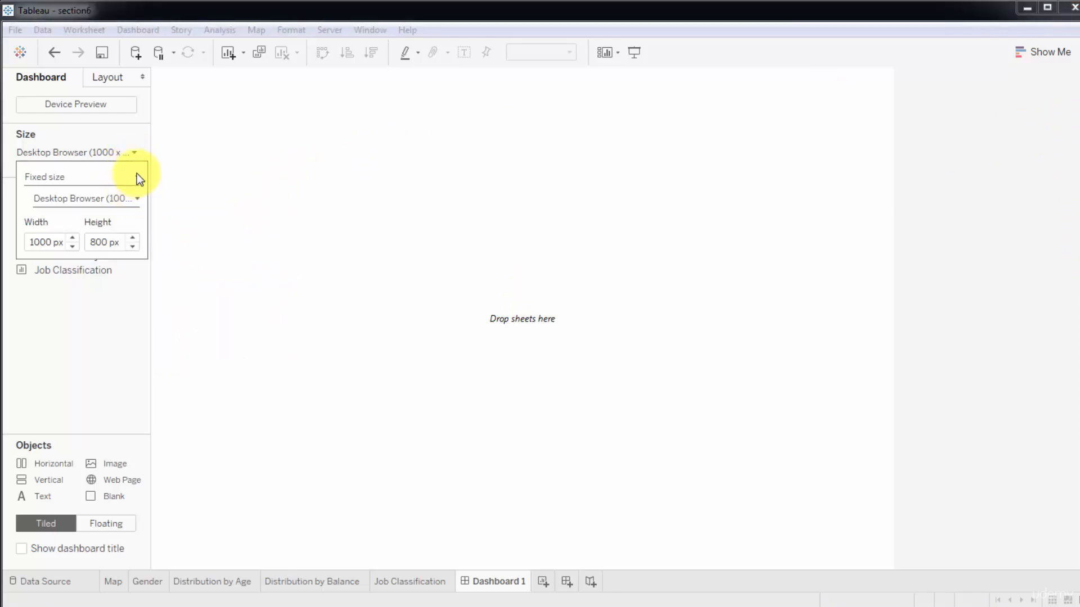
left_click(136, 174)
left_click(110, 296)
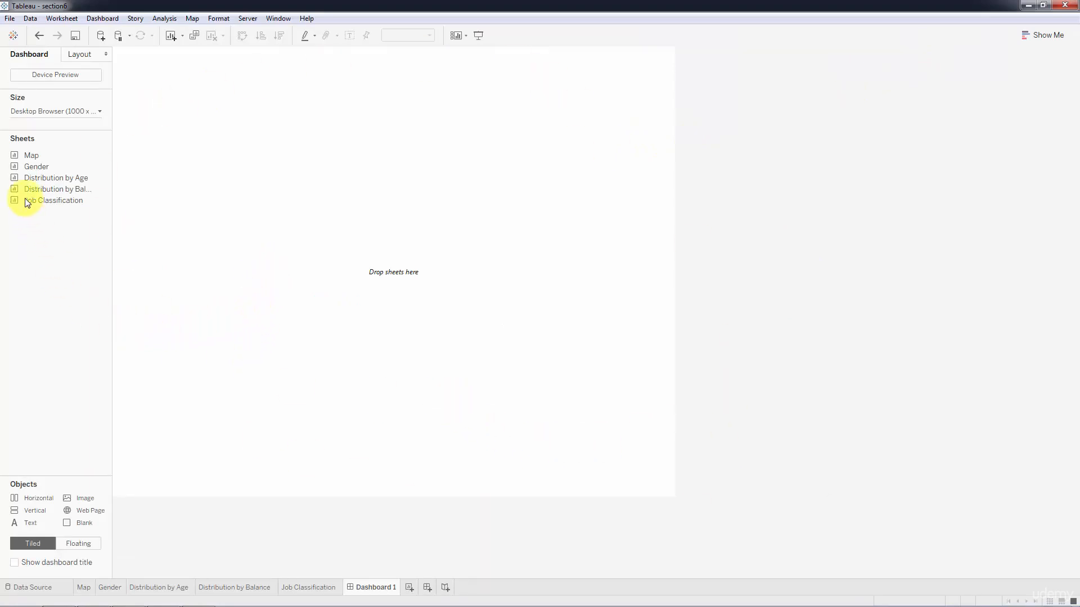
Lay out the Map sheet on the dashboard with Distribution by Balance to its right and Distribution by Age below the balance chart.
mouse_move(26, 160)
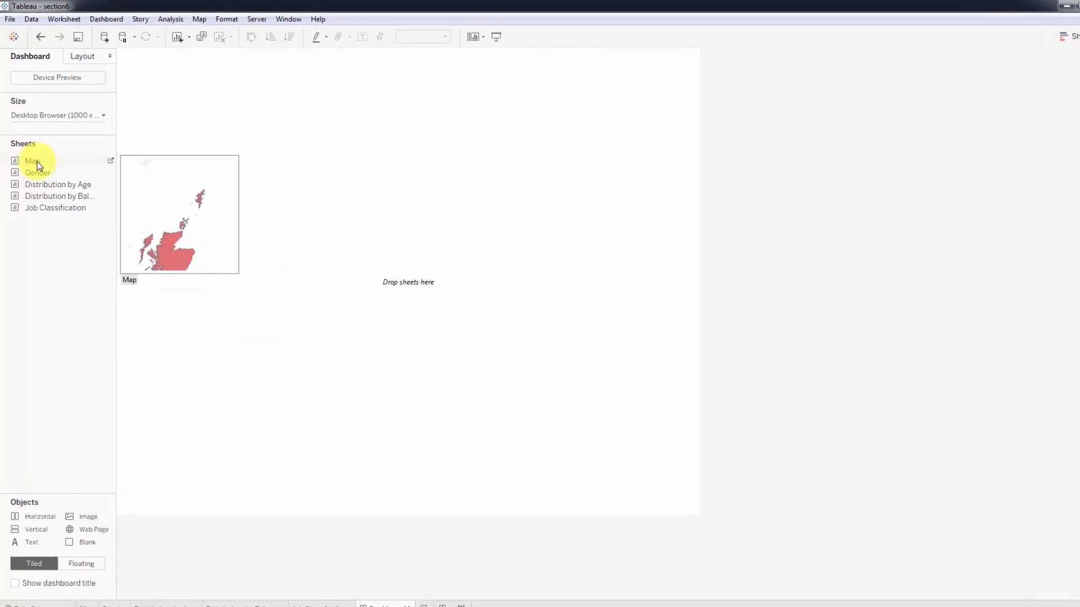
left_click_drag(36, 162, 166, 173)
left_click_drag(201, 212, 200, 211)
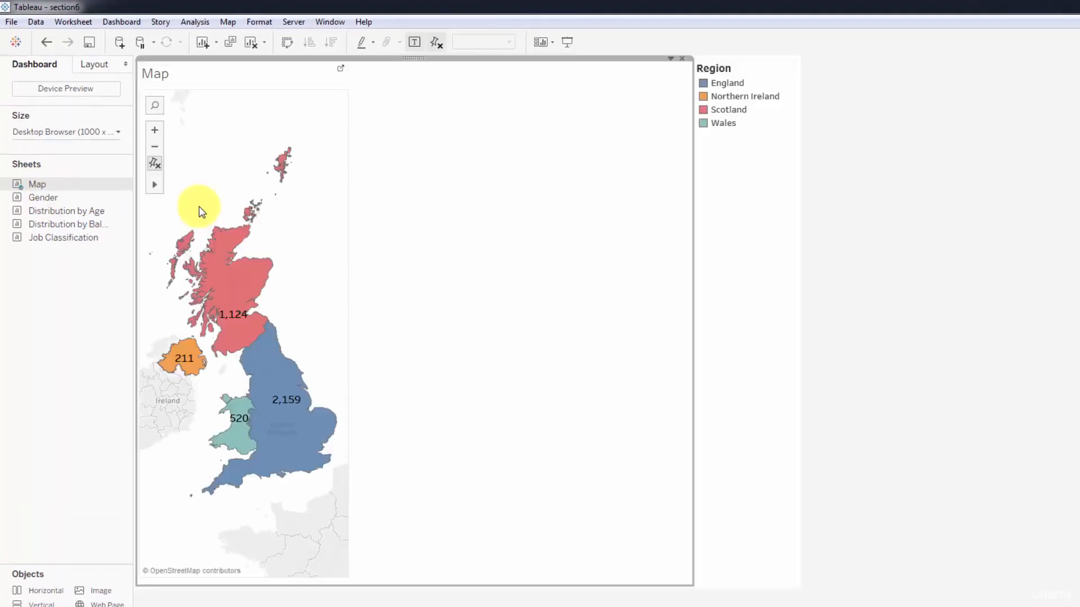
mouse_move(42, 200)
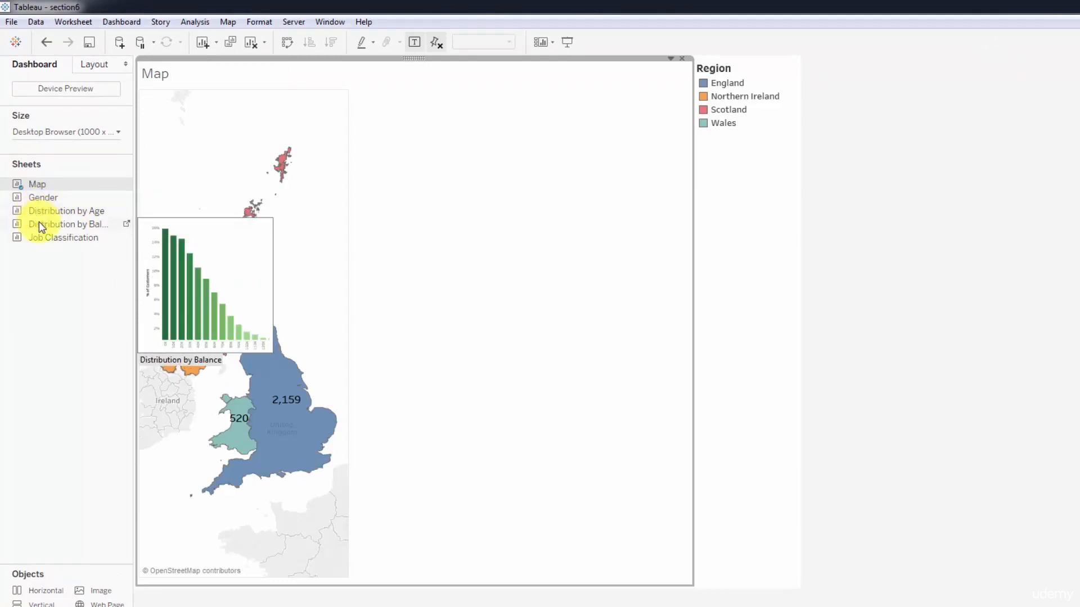
left_click_drag(39, 222, 588, 269)
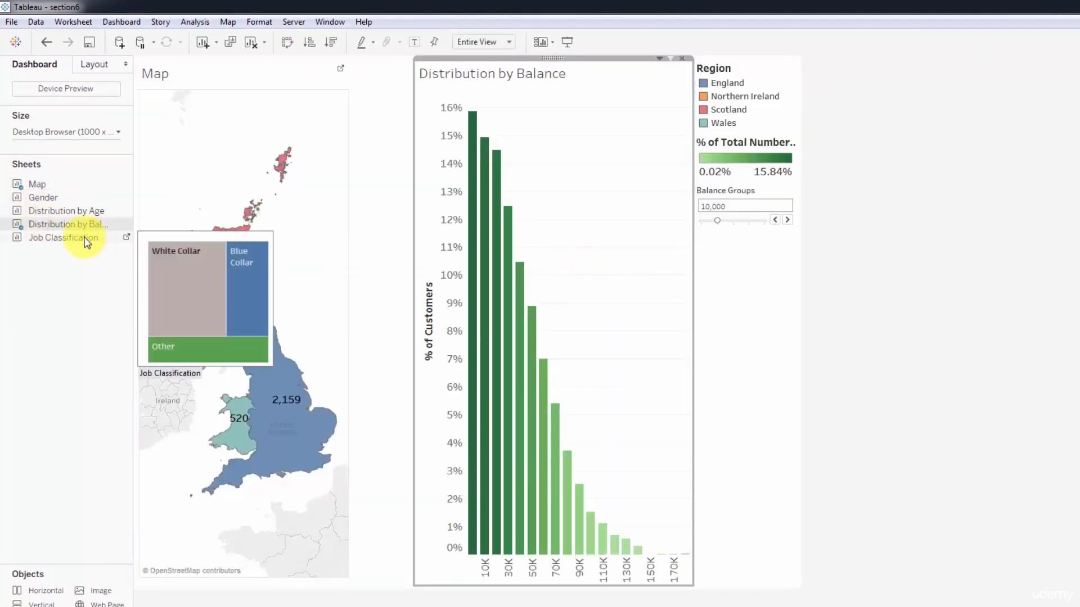
left_click_drag(84, 213, 562, 406)
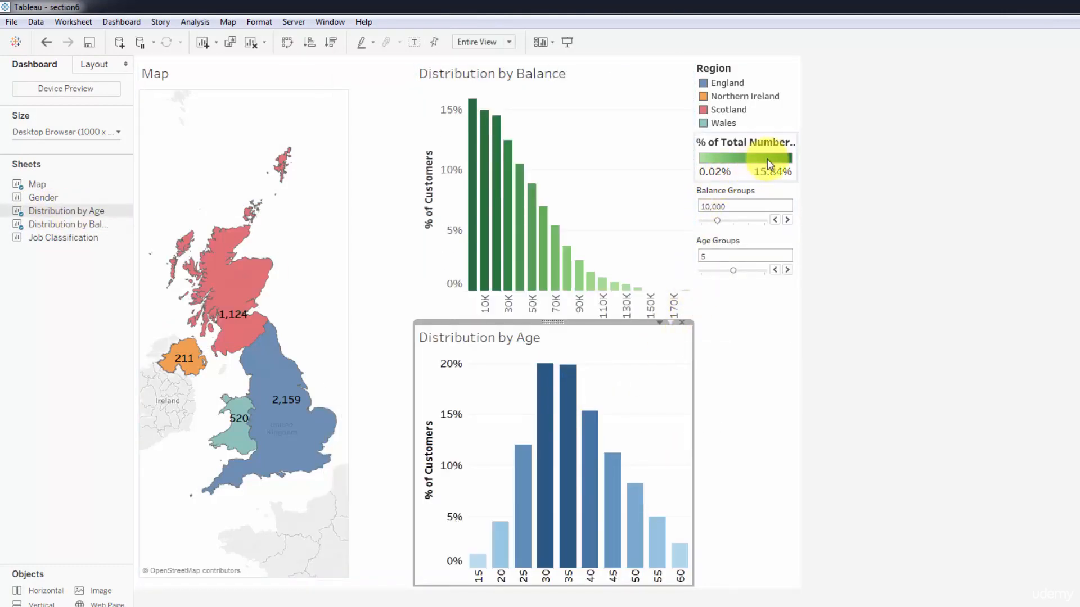
Remove the green % of Total Number of Records colour legend from the dashboard.
left_click(791, 142)
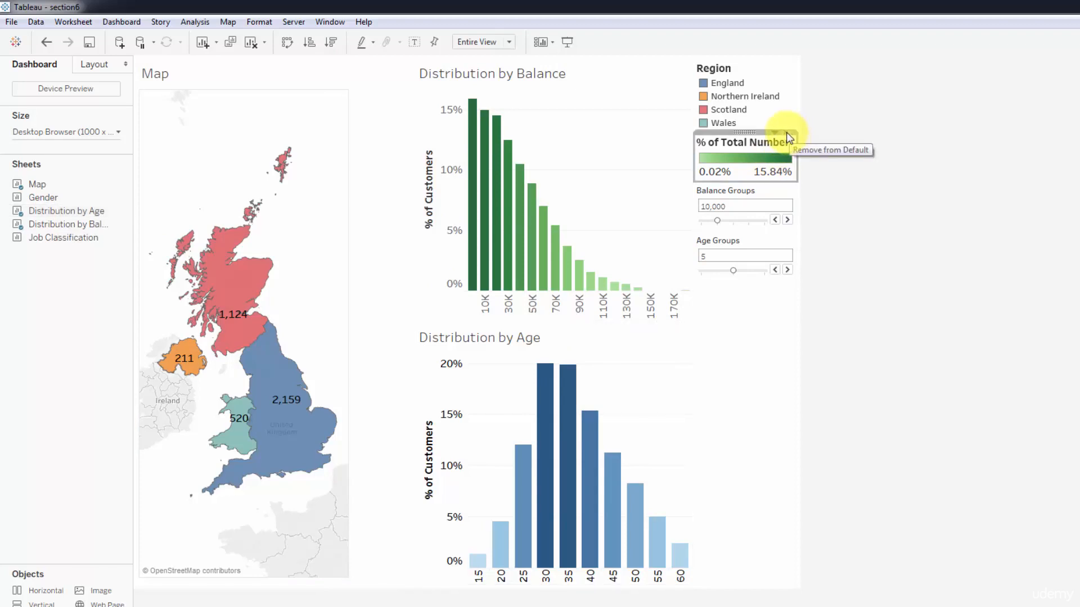
left_click(787, 133)
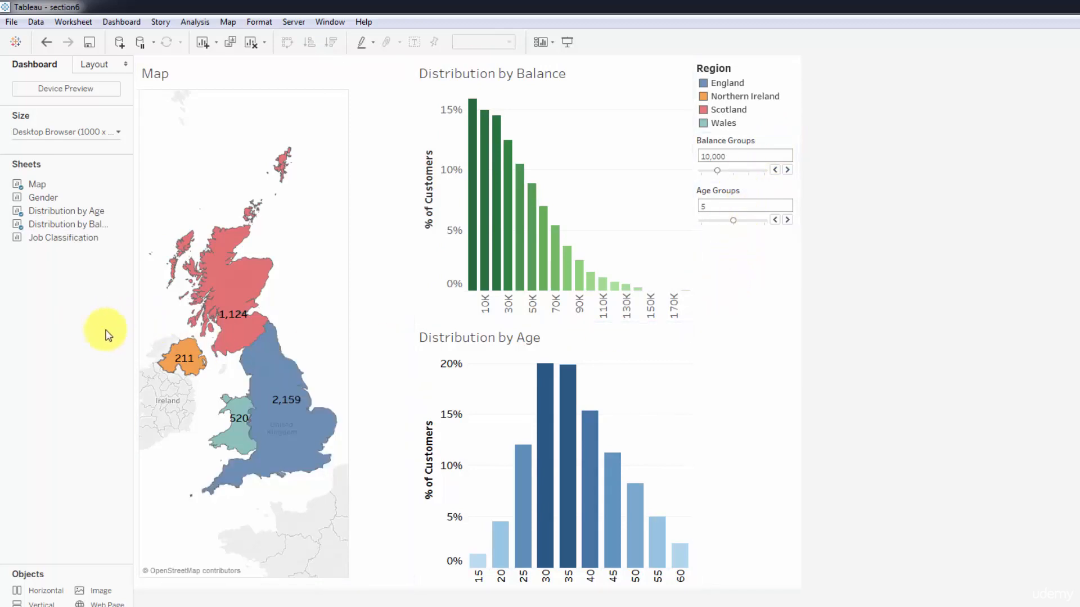
left_click(716, 168)
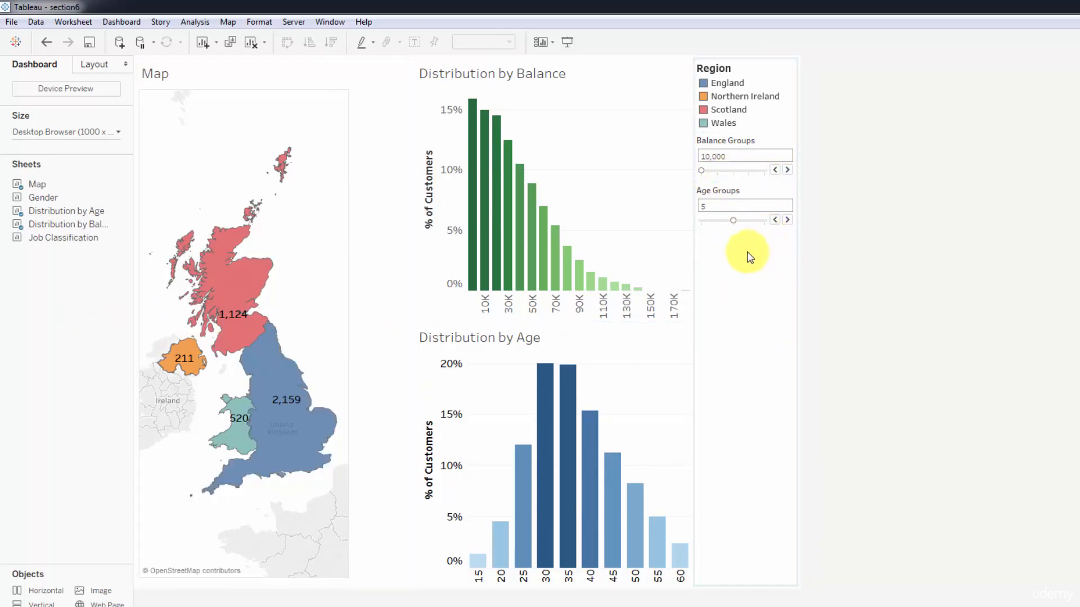
Add the Gender sheet below the Age Groups parameter and remove its Gender and Number of Records legends.
mouse_move(36, 197)
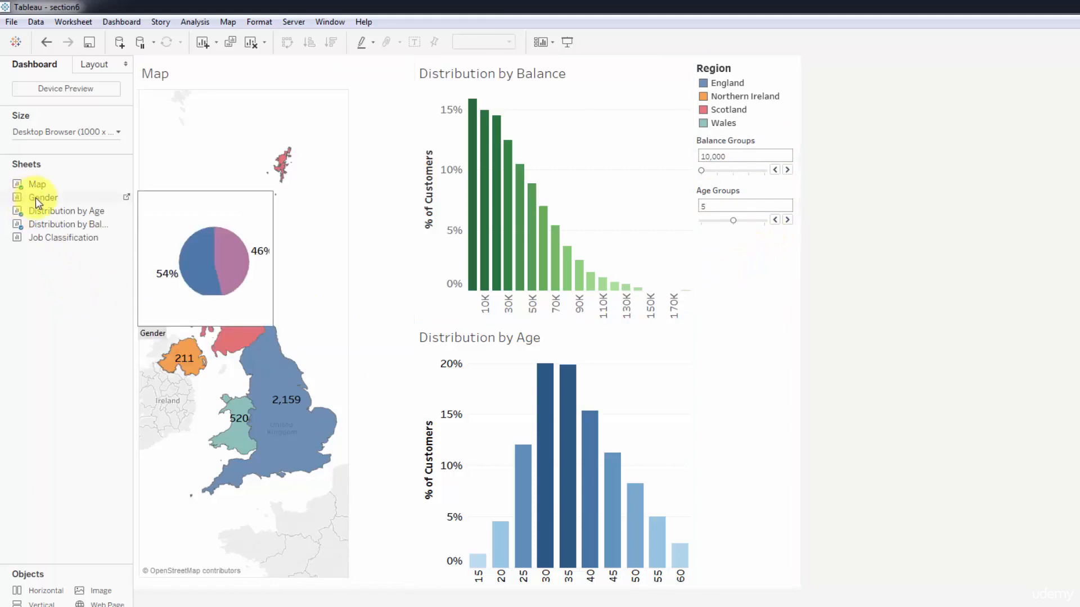
left_click_drag(36, 198, 747, 309)
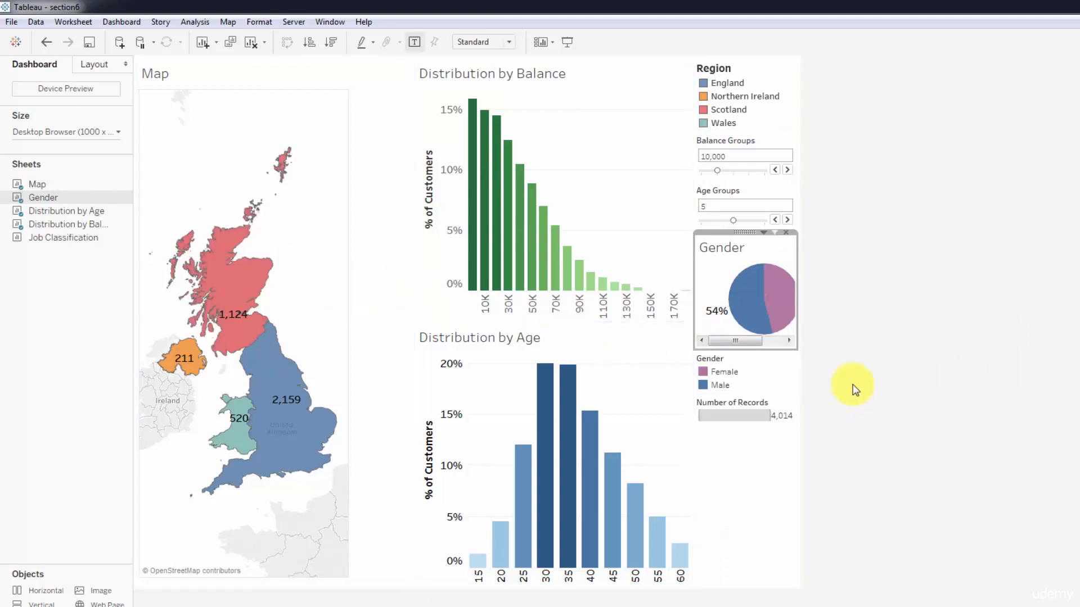
left_click(781, 368)
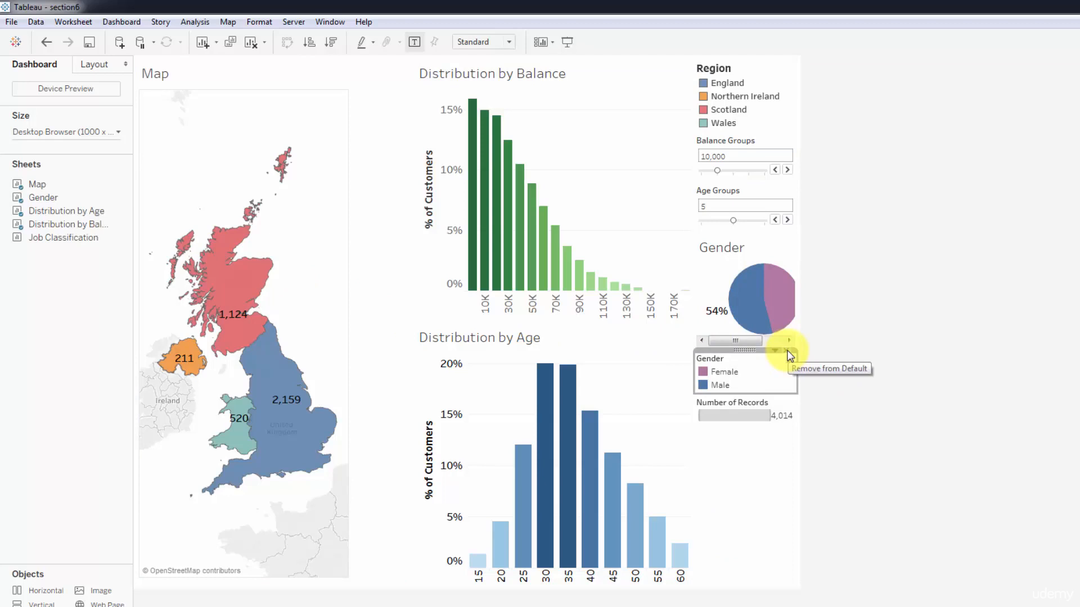
left_click(788, 353)
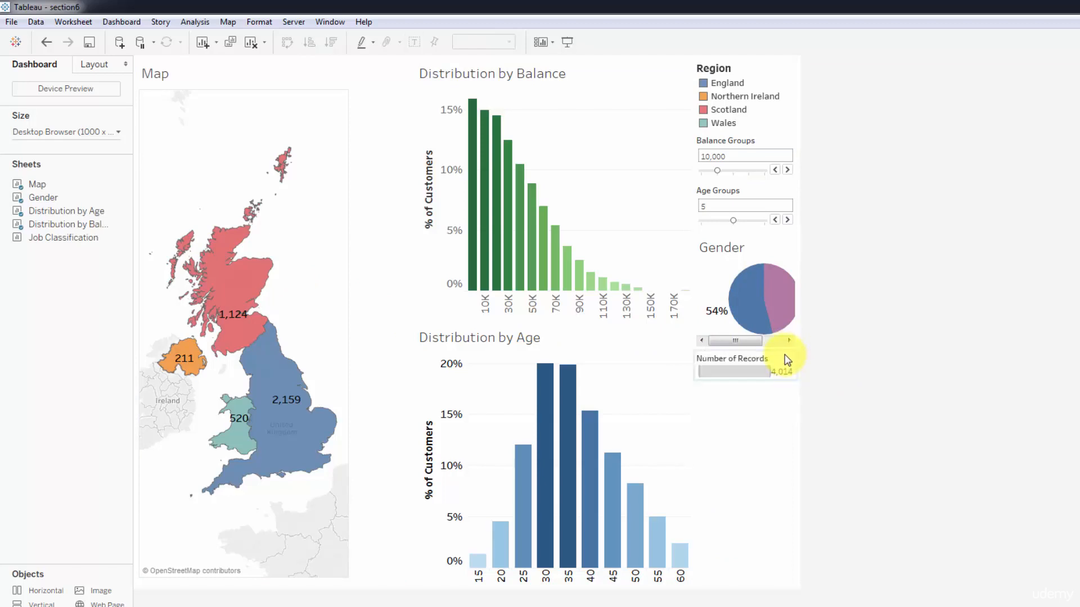
left_click(783, 353)
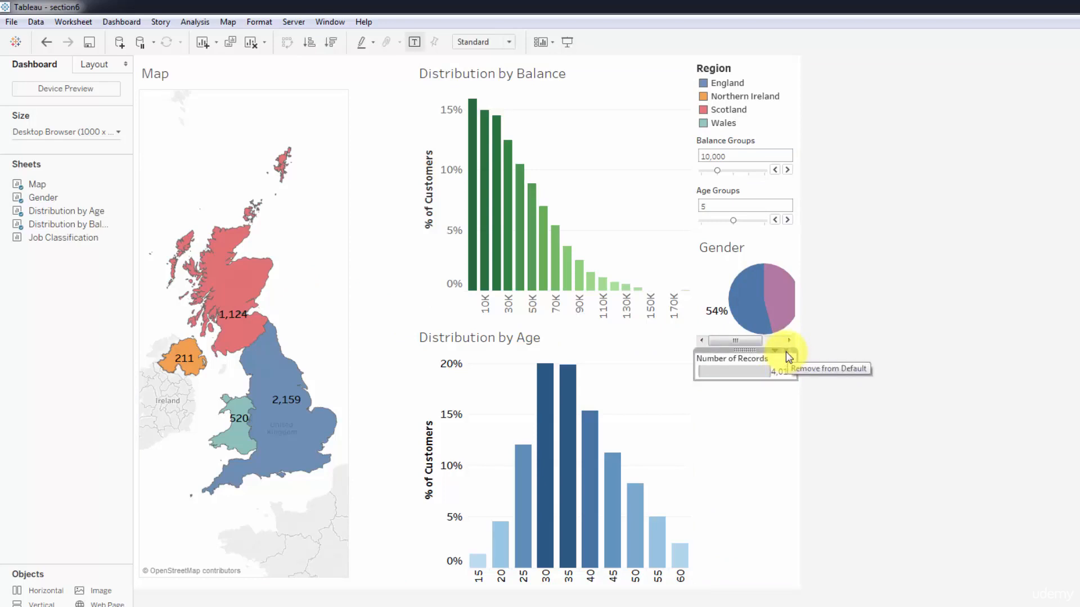
left_click(785, 352)
Add the Job Classification sheet below the Gender chart and remove its colour legend.
mouse_move(56, 236)
left_mouse_down()
mouse_move(667, 393)
mouse_move(766, 471)
left_mouse_up()
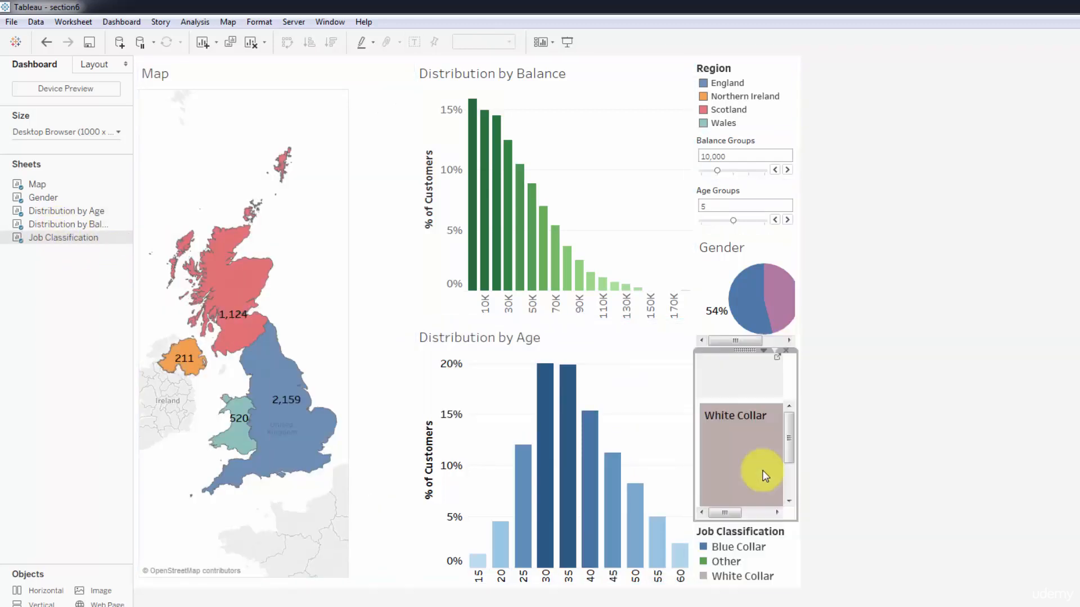
left_click(768, 537)
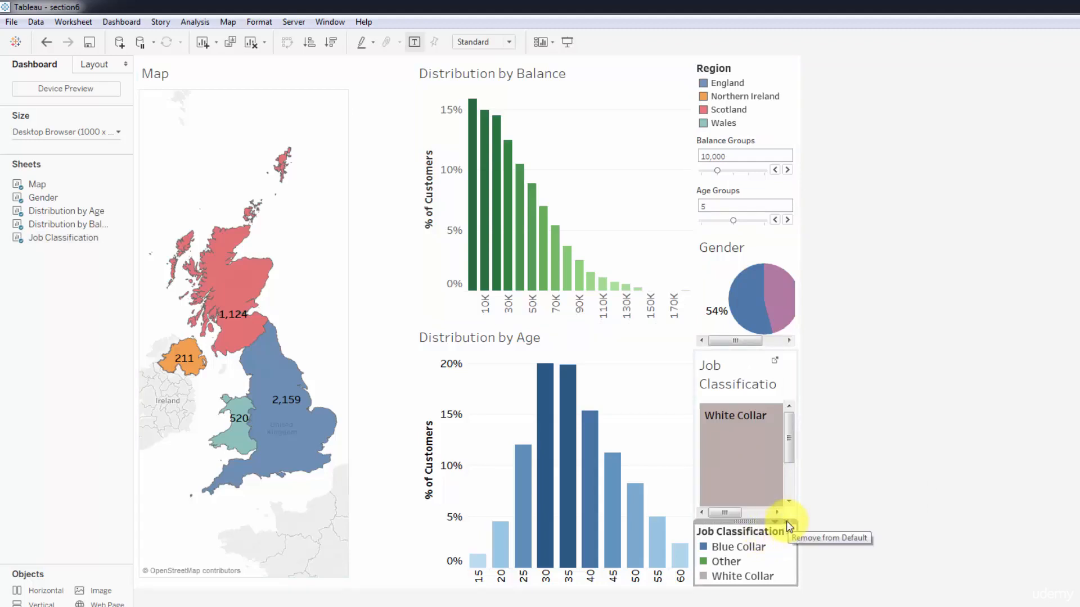
left_click(786, 521)
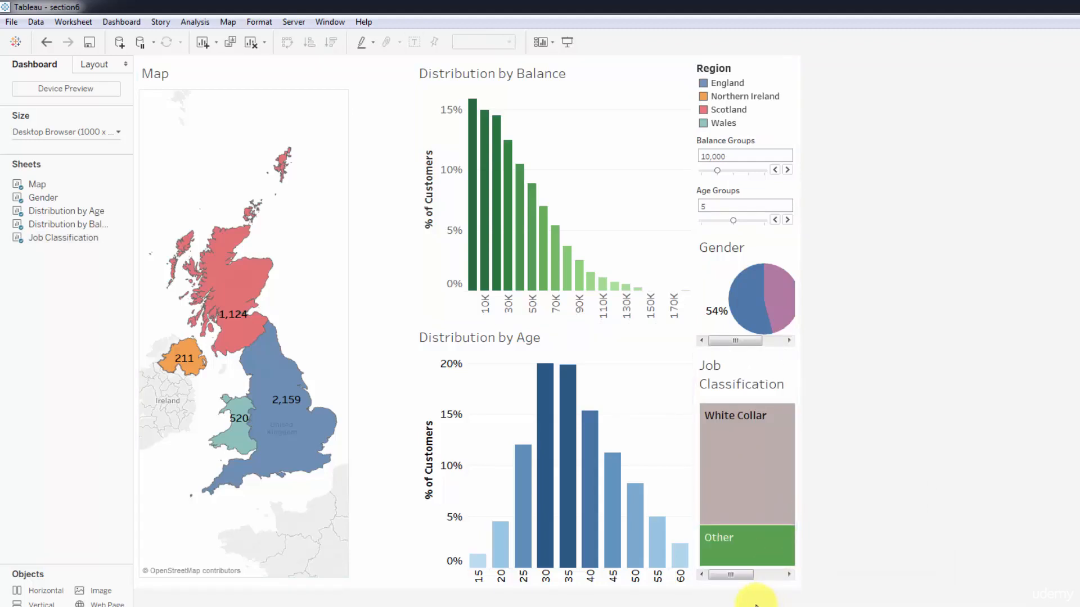
Resize the dashboard columns, narrowing the map to its full visible extent and widening the column with legends and small charts.
left_click(413, 235)
left_click_drag(413, 235, 356, 243)
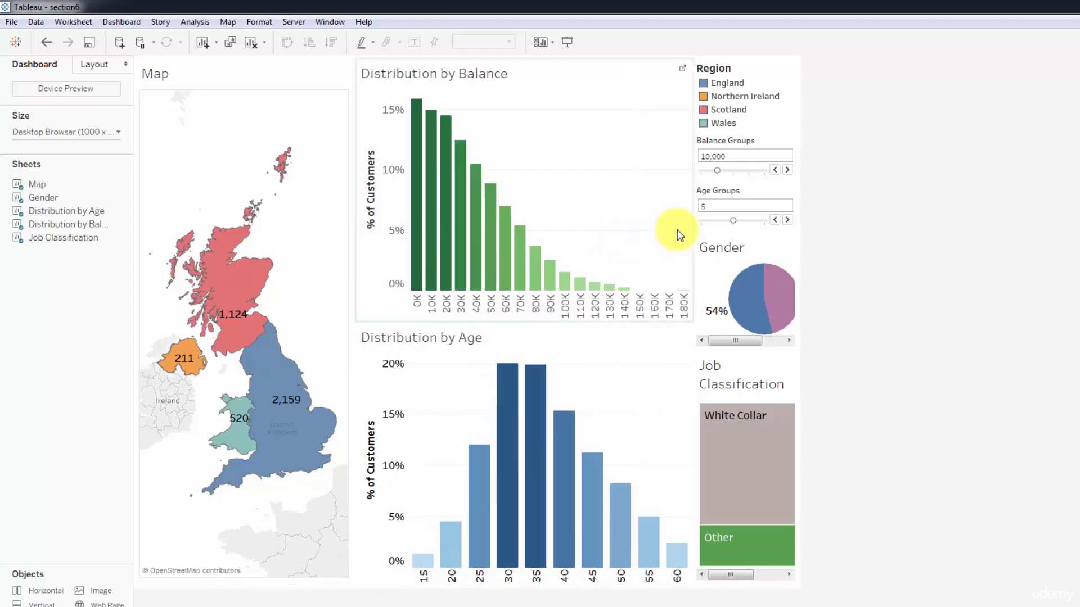
left_click_drag(692, 229, 628, 239)
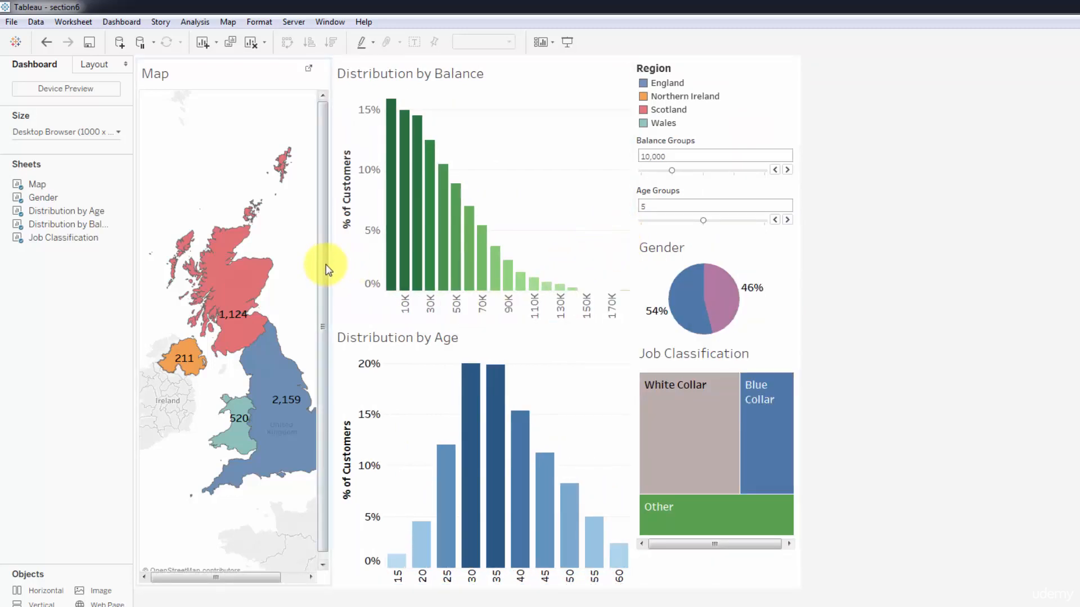
left_click_drag(333, 265, 352, 270)
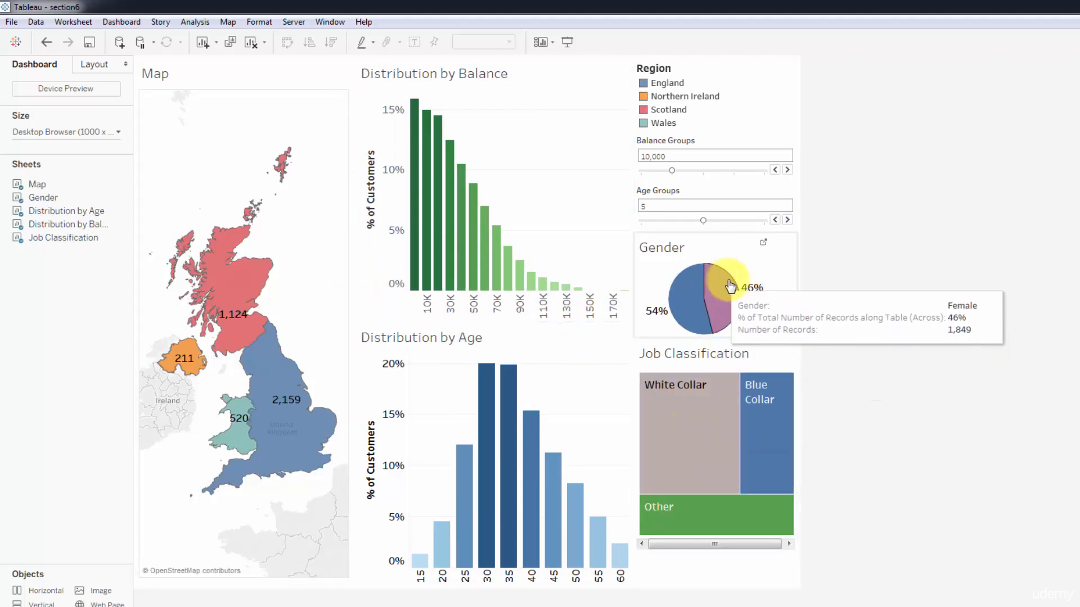
Widen the Gender pie's drawing area within its dashboard tile and try the mark size setting on the Gender worksheet.
left_click_drag(771, 273, 788, 274)
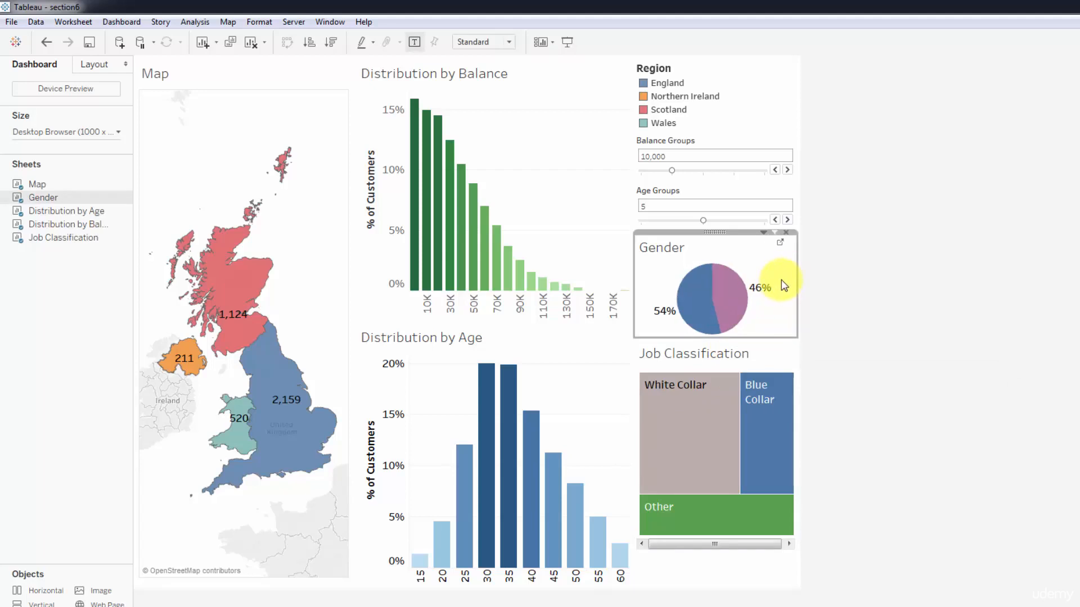
left_click(782, 248)
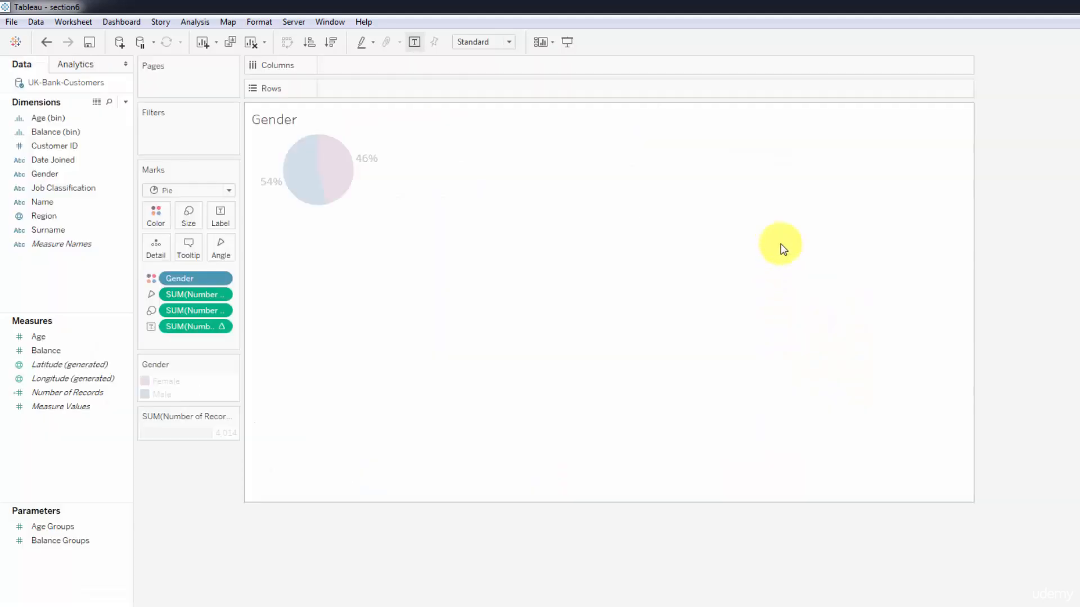
left_click(189, 225)
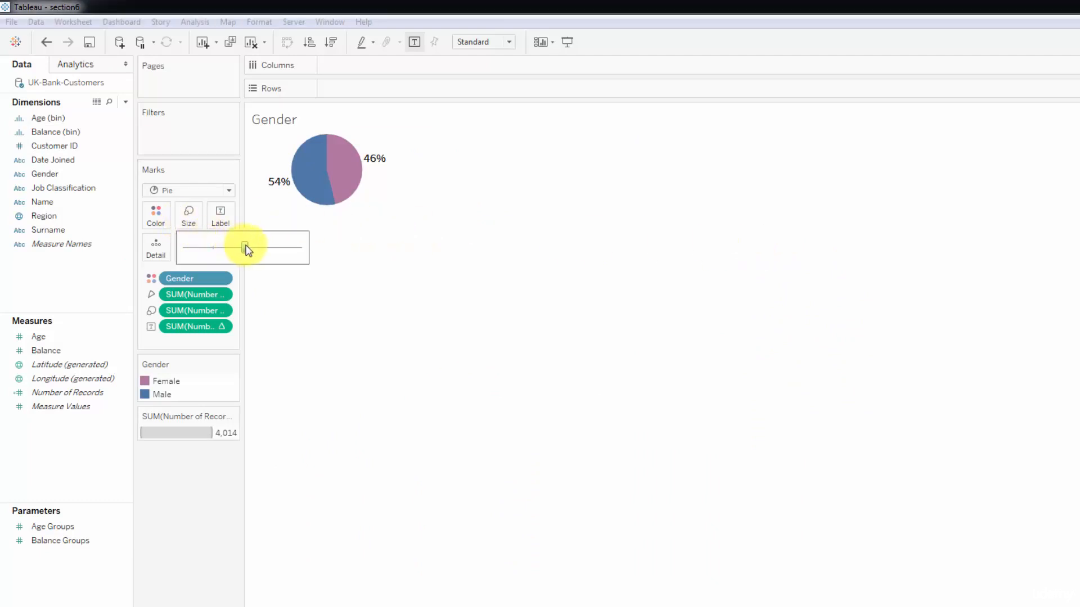
left_click_drag(249, 247, 244, 249)
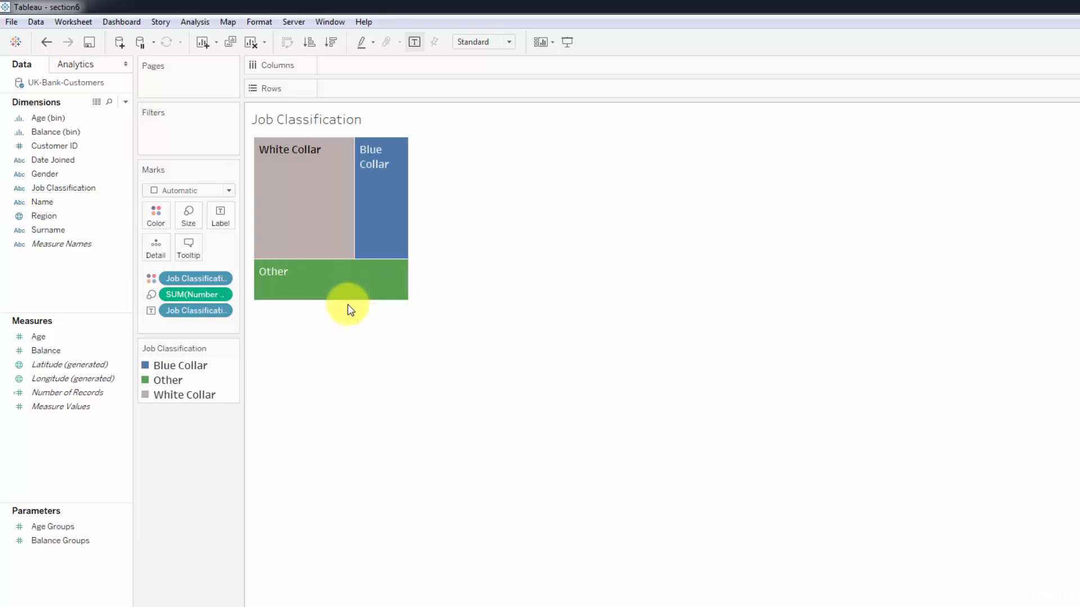
Reduce the height and width of the Job Classification treemap on its worksheet and return to the dashboard to adjust its fit.
mouse_move(350, 306)
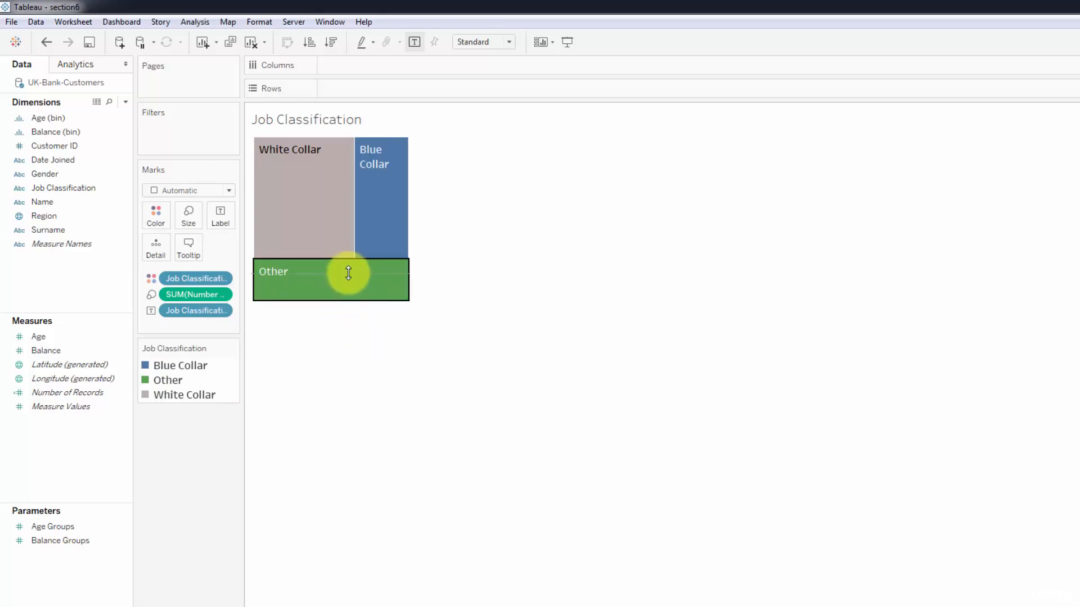
left_click_drag(349, 272, 350, 272)
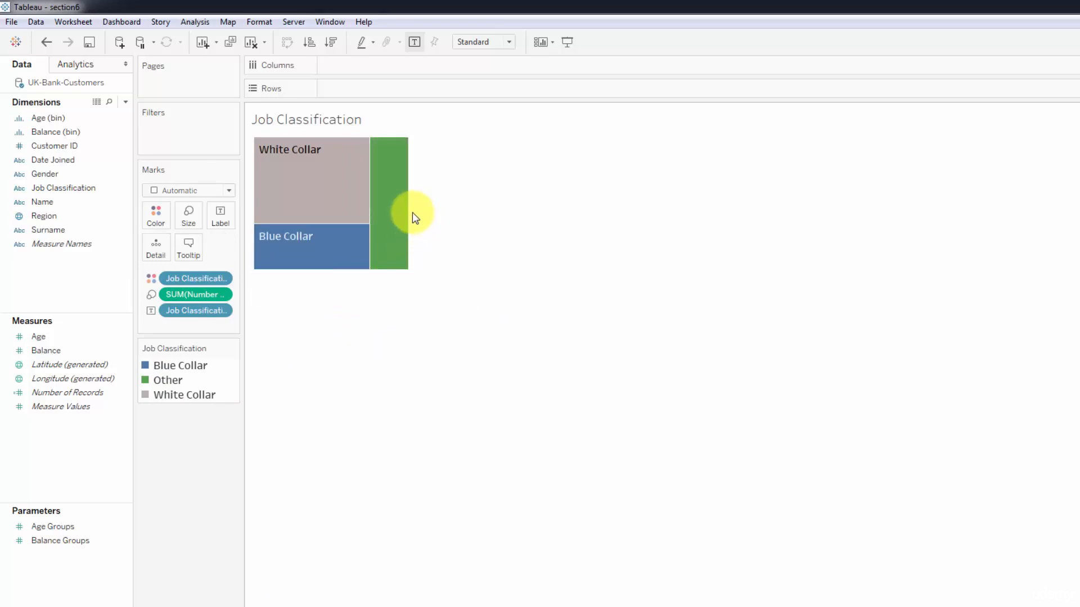
left_click_drag(411, 212, 393, 210)
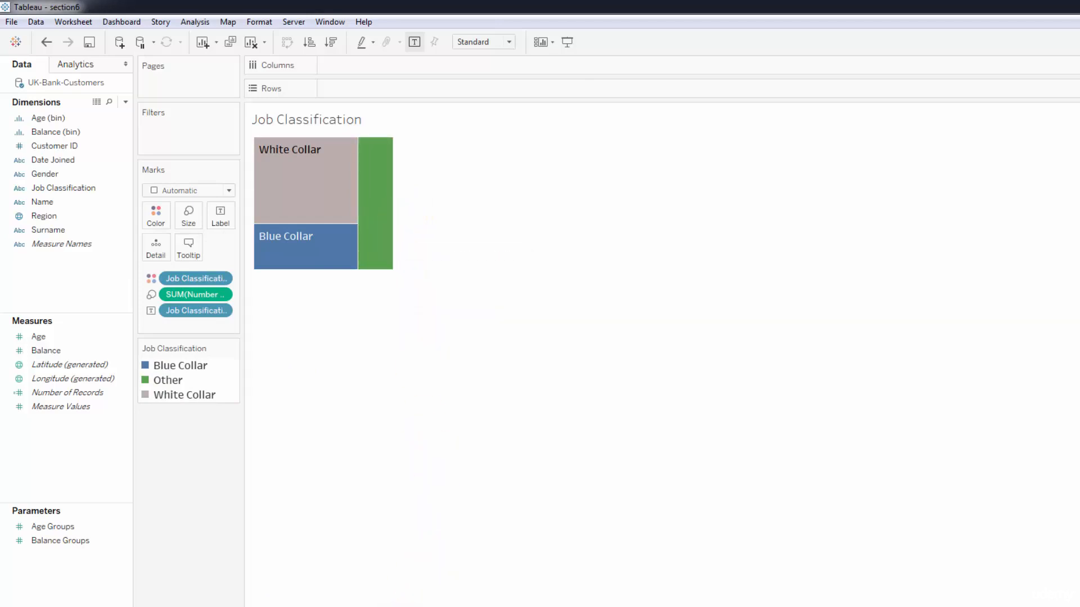
left_click(467, 606)
left_click_drag(706, 512, 713, 580)
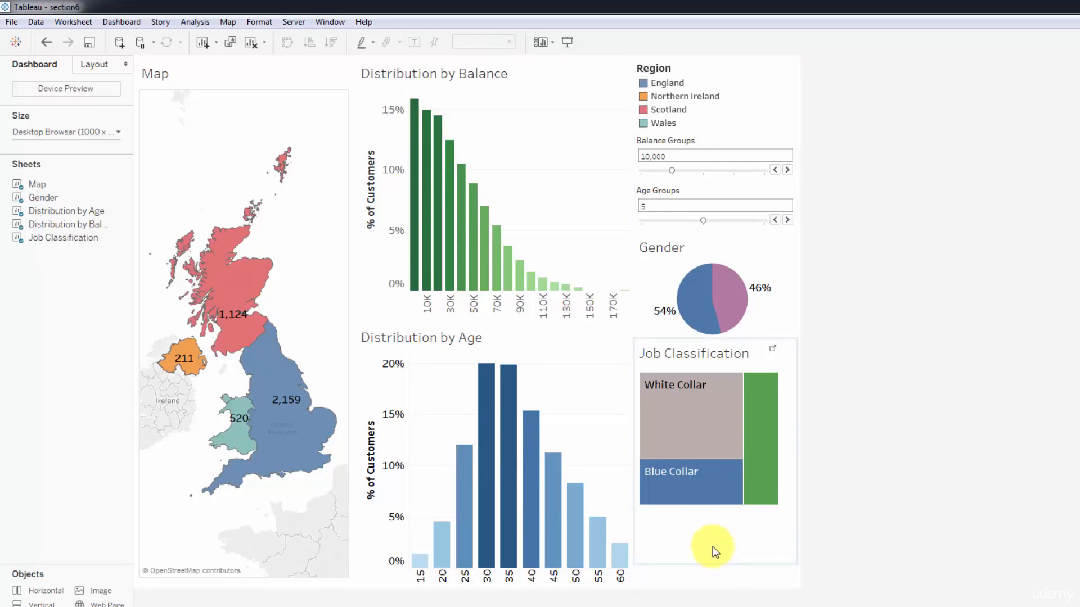
Extend the Job Classification treemap downward within its tile and lower the border between Gender and Job Classification to make the Gender tile taller.
left_click(718, 524)
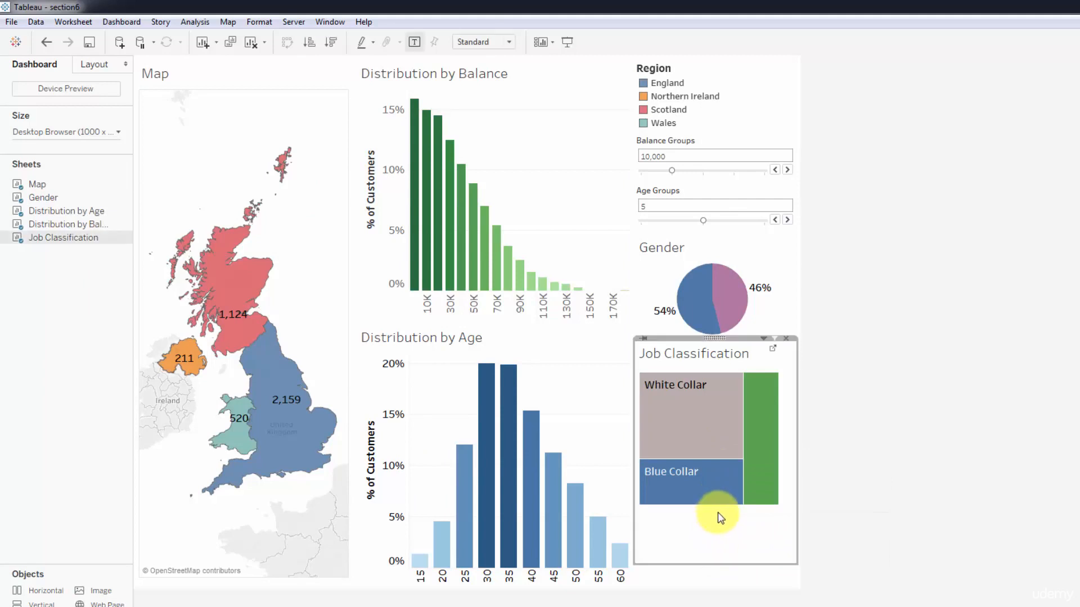
left_click_drag(723, 550, 727, 562)
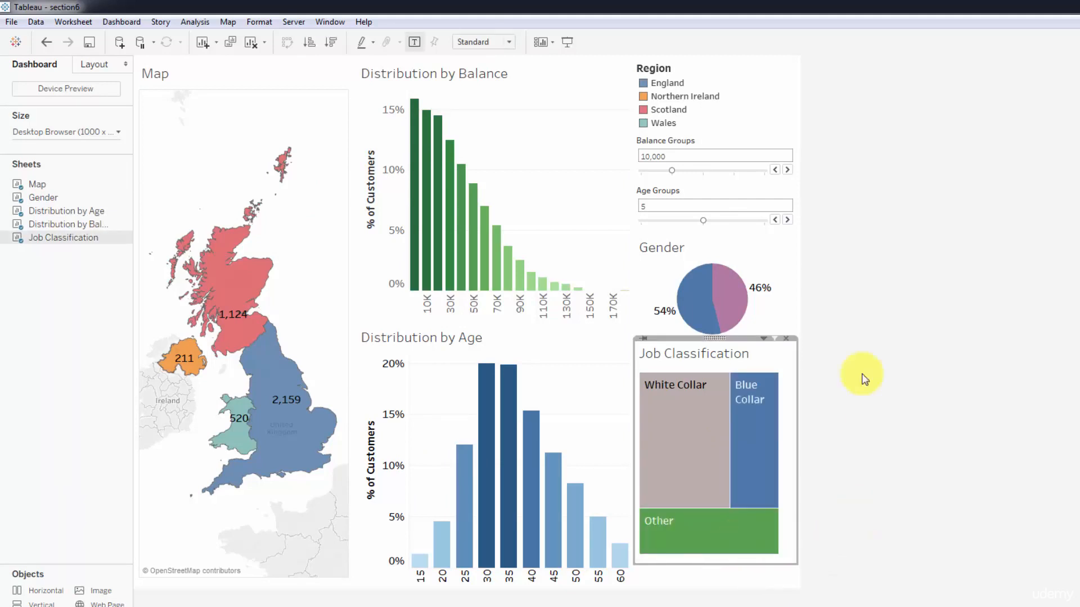
left_click(751, 346)
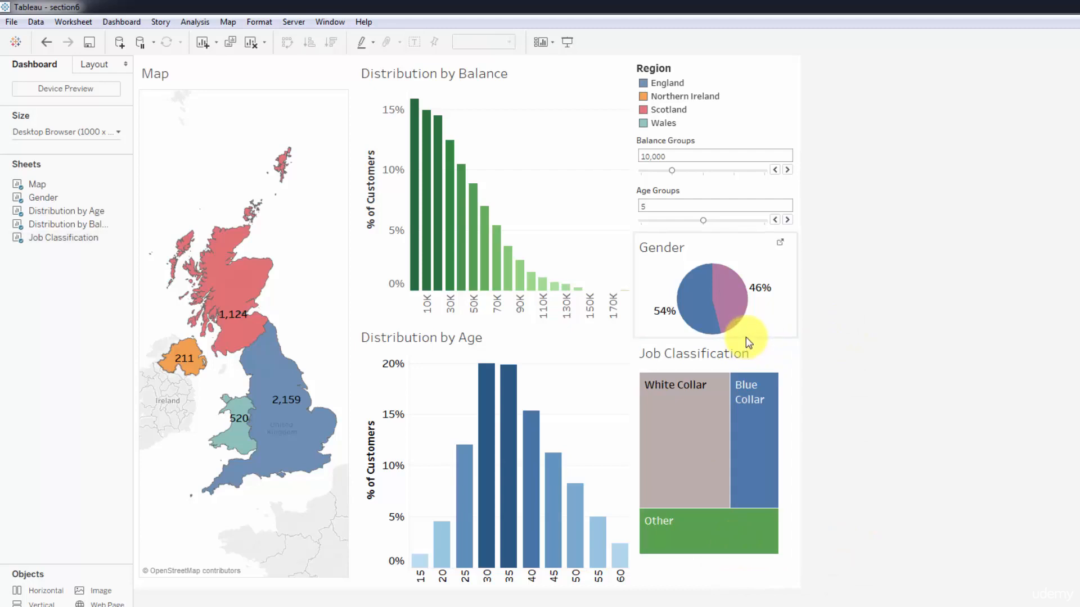
left_click(749, 336)
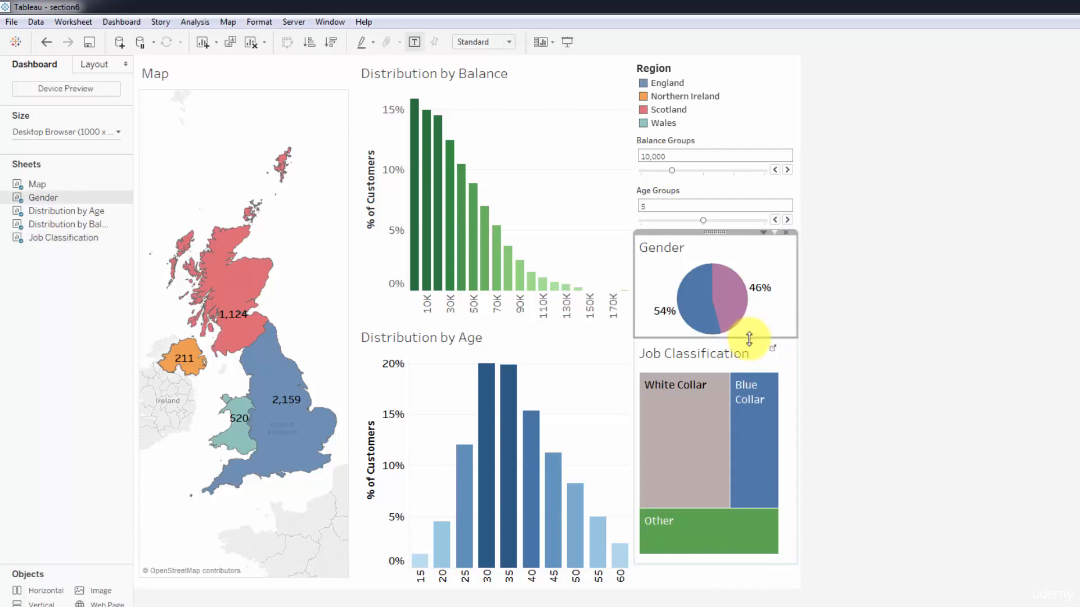
left_click(750, 341)
left_click_drag(749, 337, 749, 358)
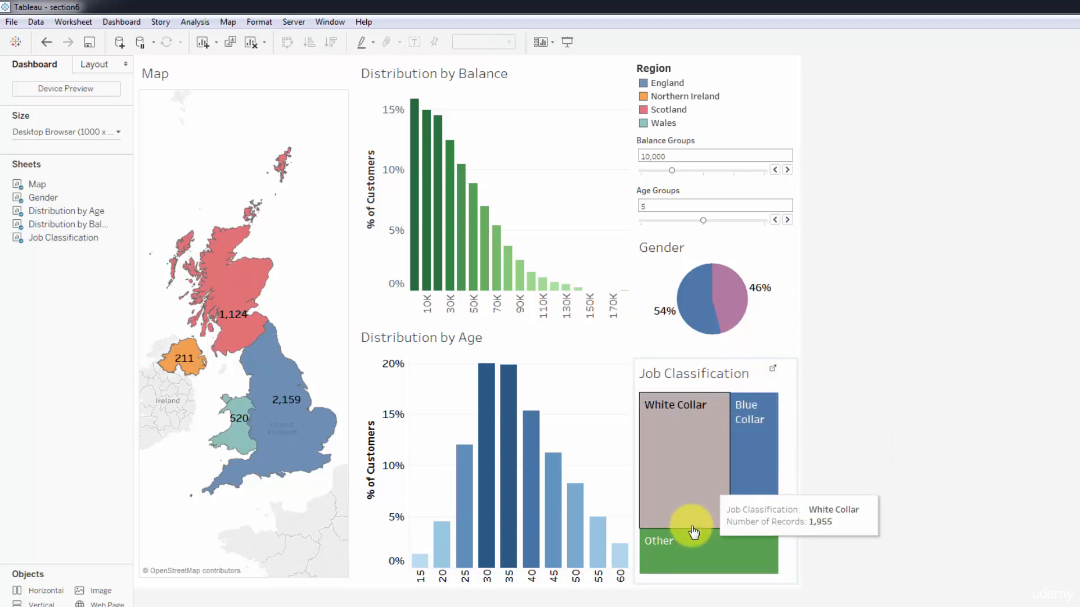
left_click(787, 495)
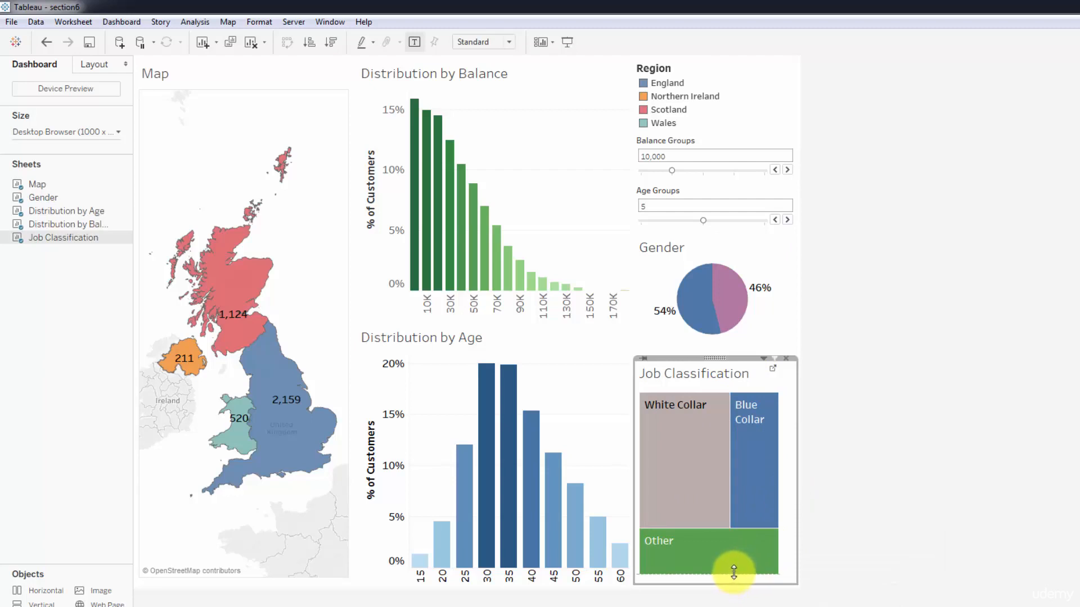
Format the Region legend's title font as size 12 and bold.
right_click(754, 94)
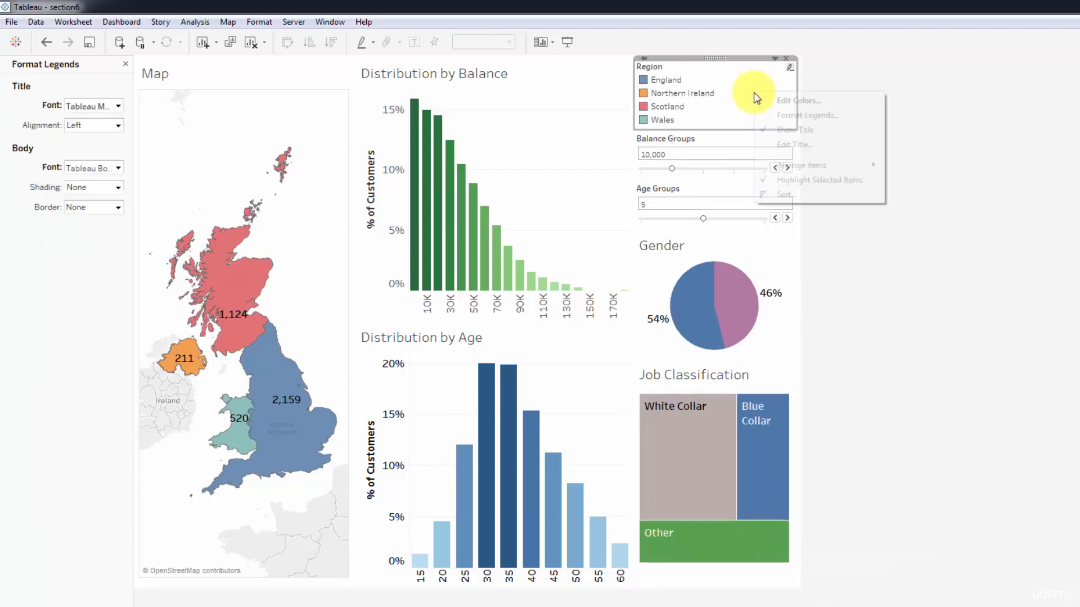
left_click(793, 112)
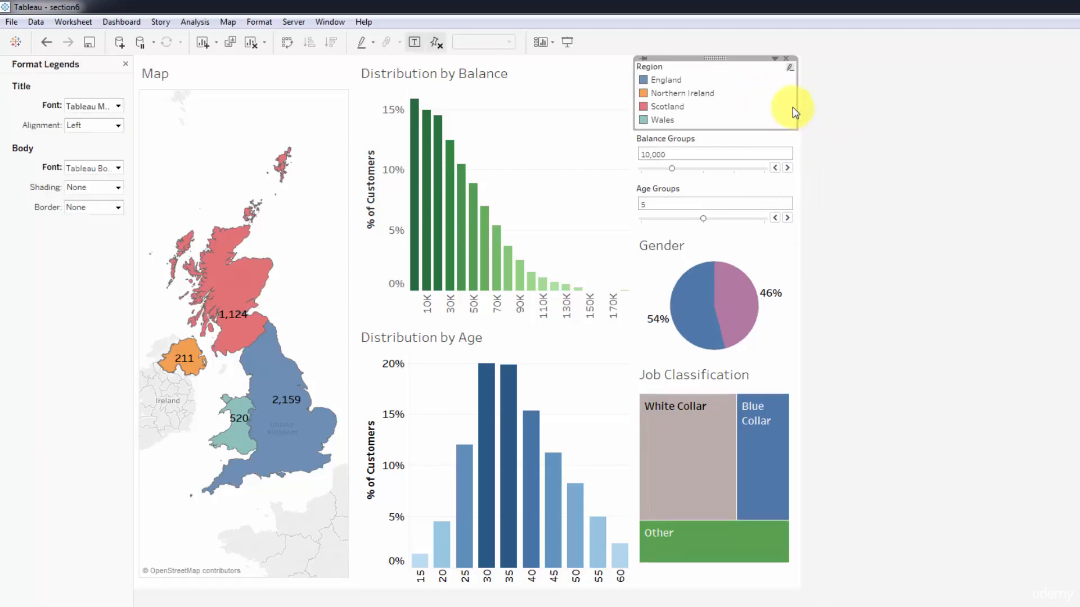
right_click(731, 96)
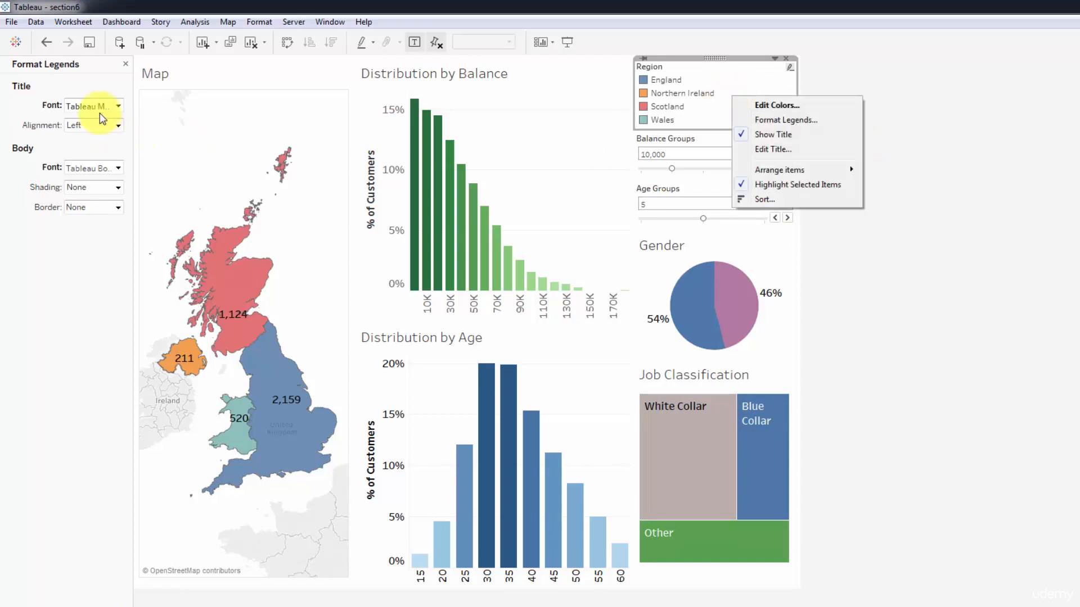
left_click(119, 106)
left_click(98, 143)
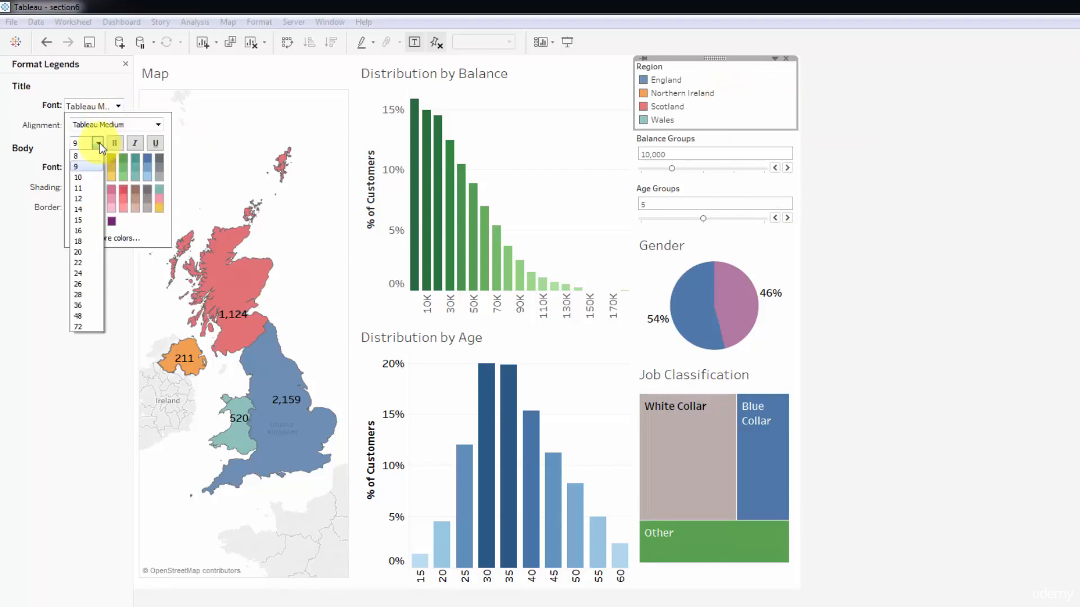
left_click(80, 198)
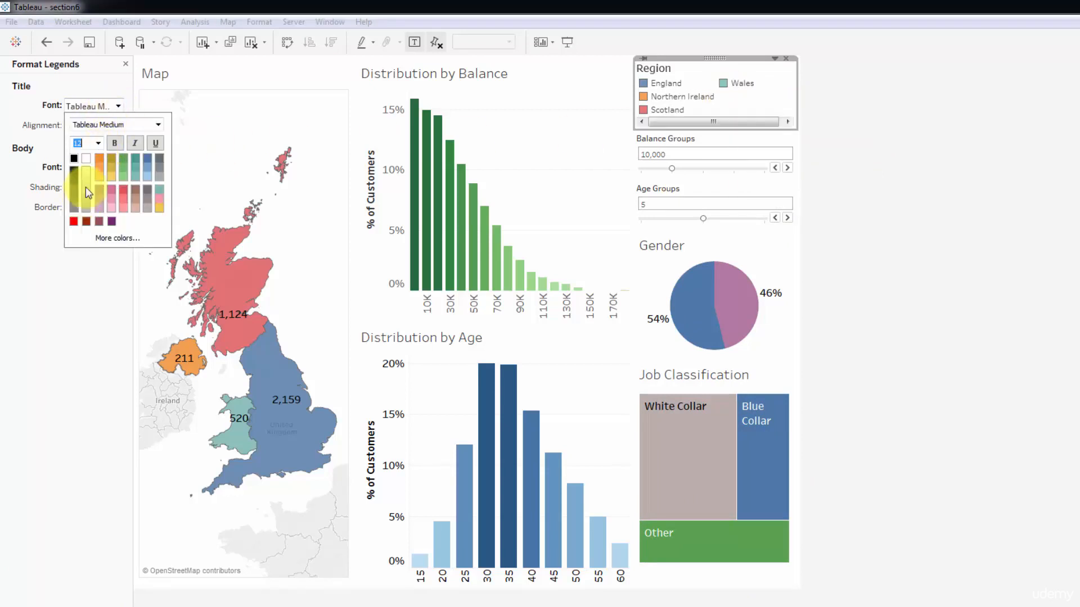
left_click(114, 143)
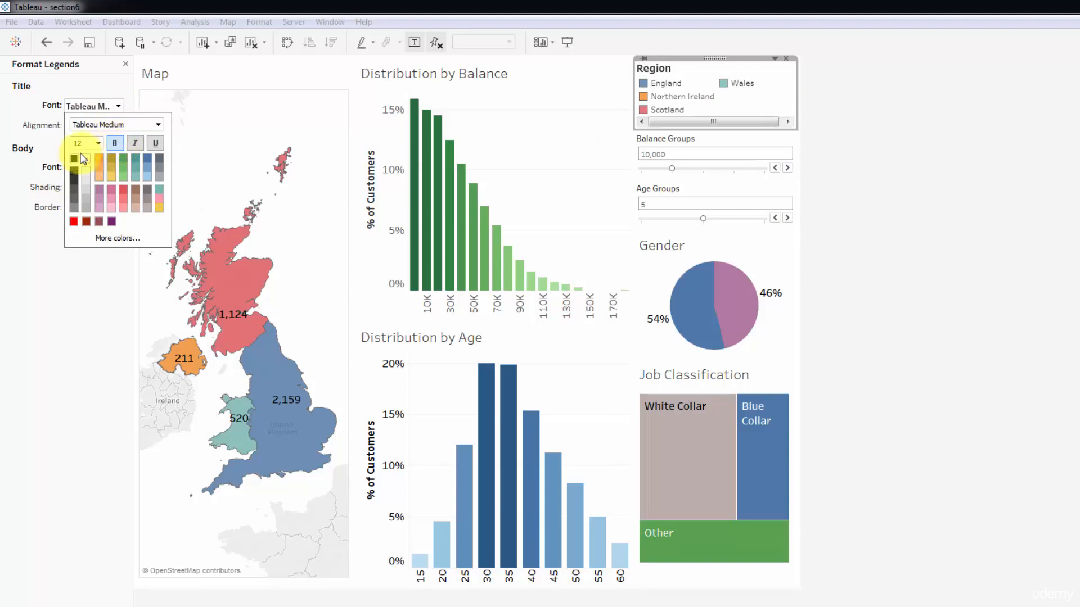
left_click(35, 144)
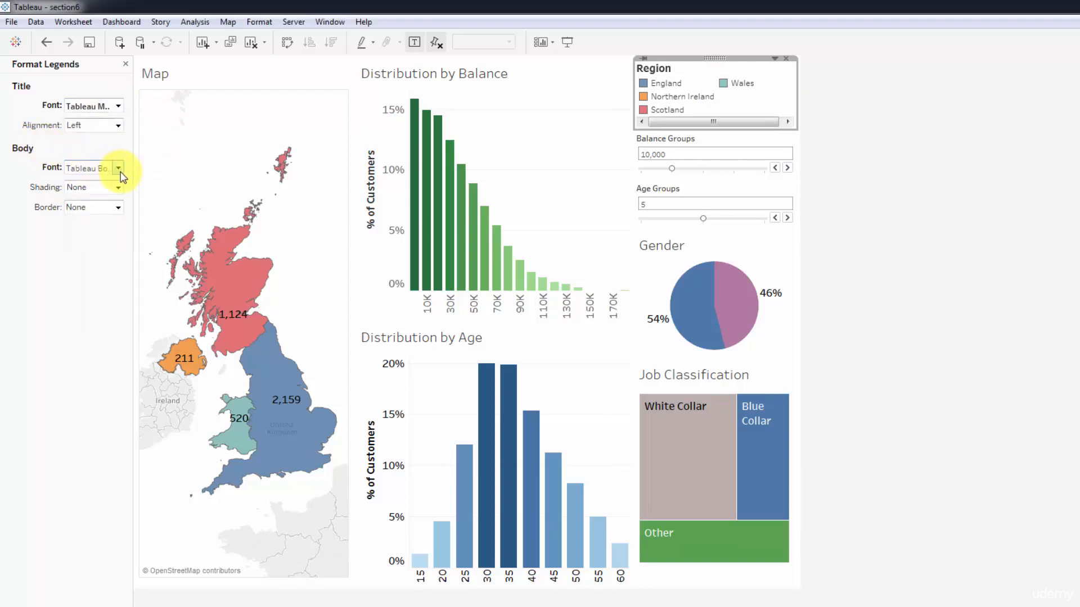
Format the Region legend's body font as size 10 and bold.
left_click(119, 170)
left_click(100, 205)
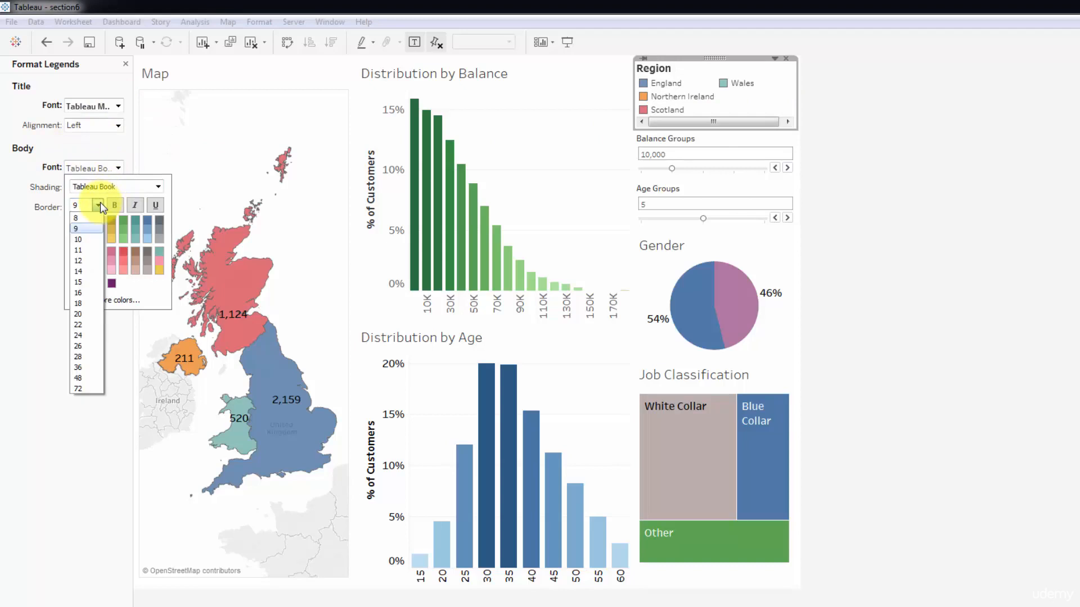
left_click(81, 239)
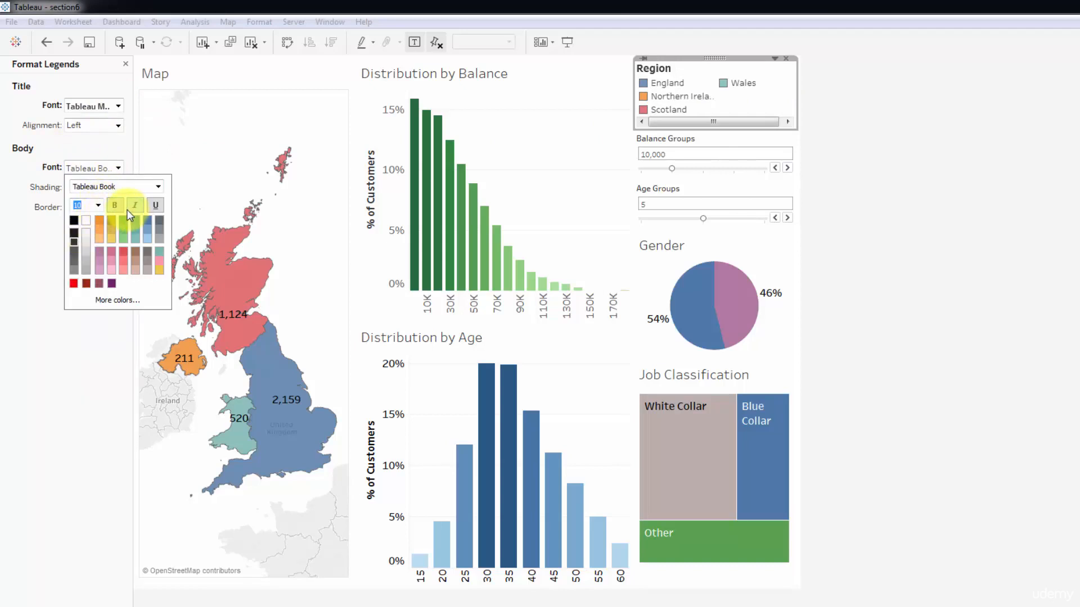
left_click(115, 205)
left_click(79, 327)
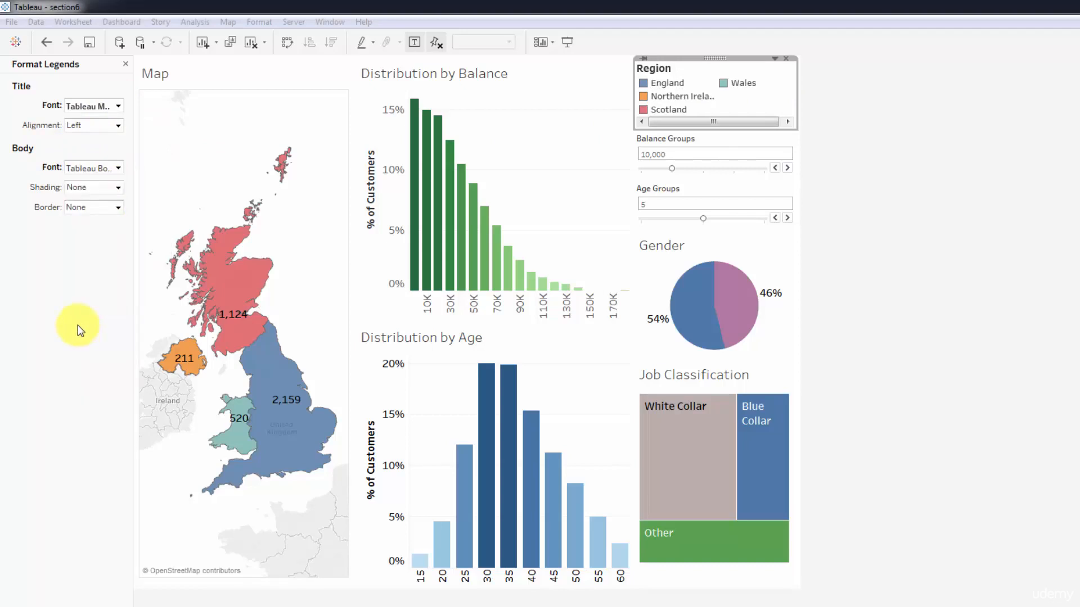
left_click(821, 186)
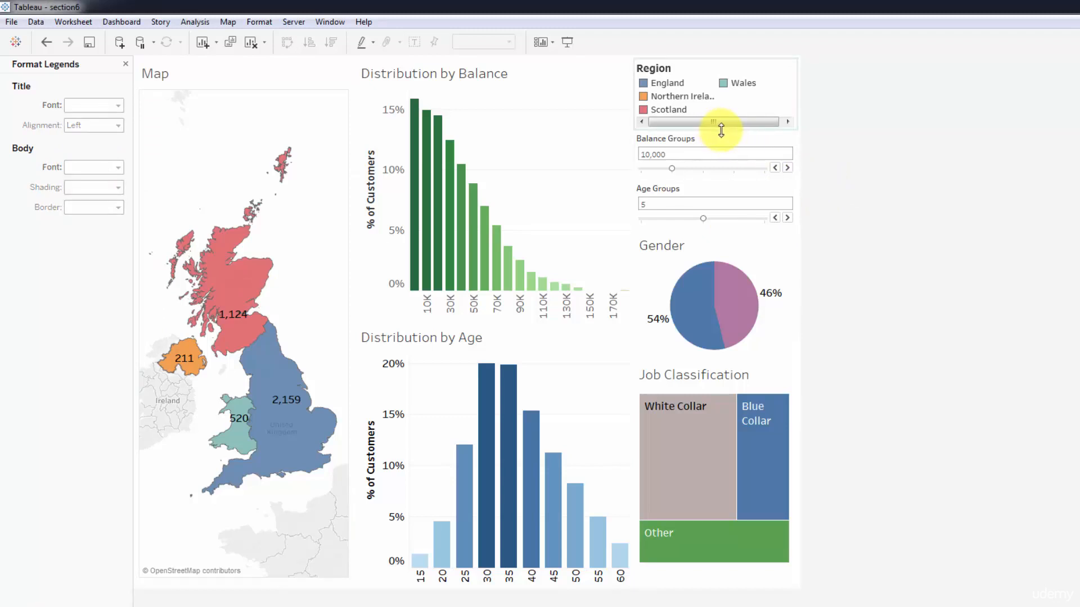
Increase the Region legend's height to fit all four regions in one column and shift the Gender tile's upper edge slightly up.
left_click_drag(721, 131, 718, 141)
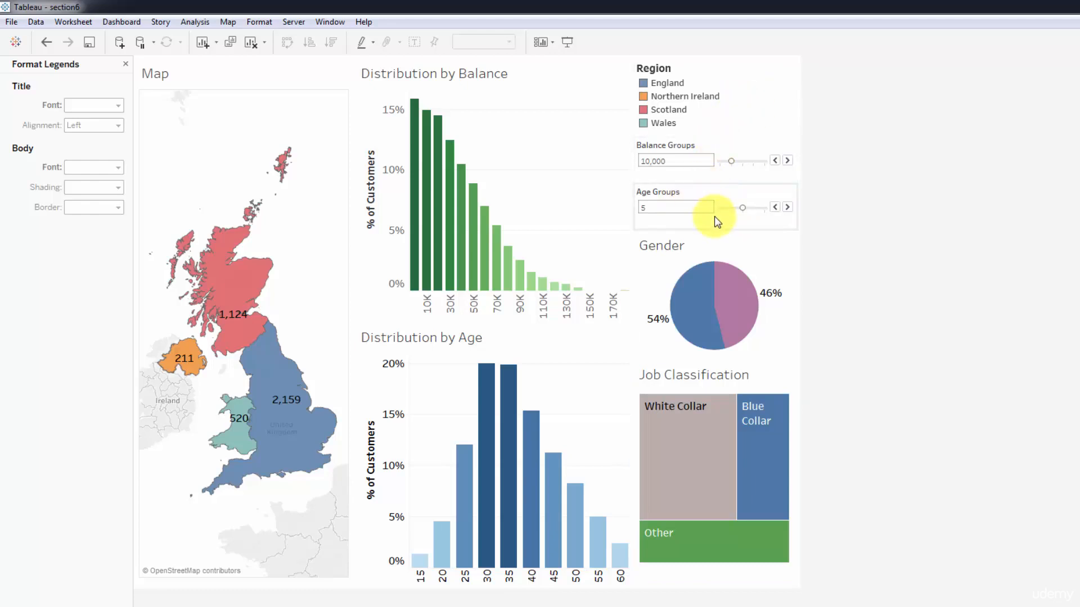
left_click(725, 233)
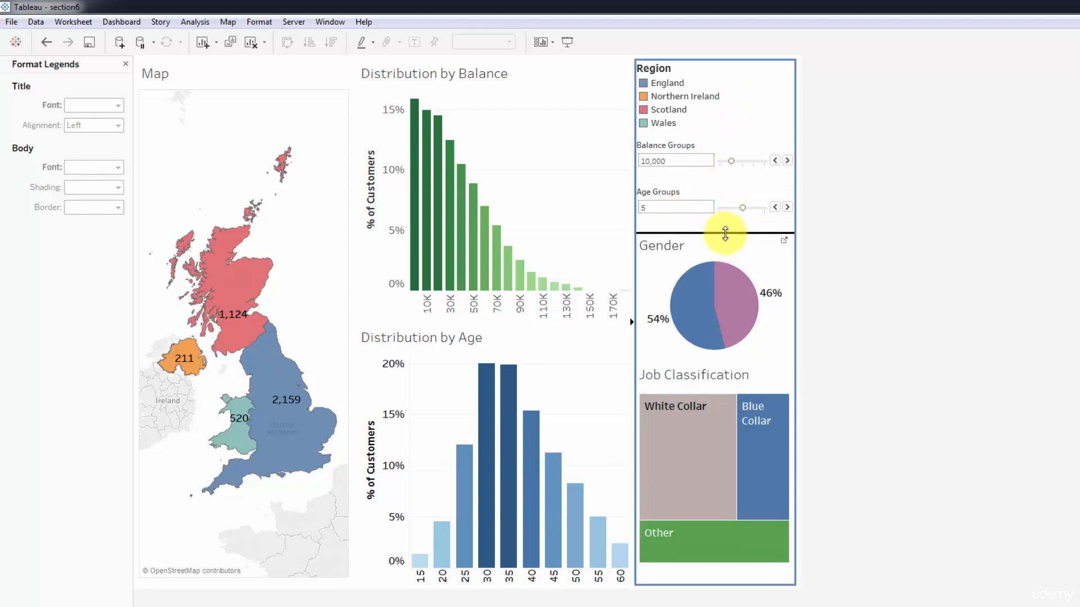
left_click_drag(725, 233, 725, 233)
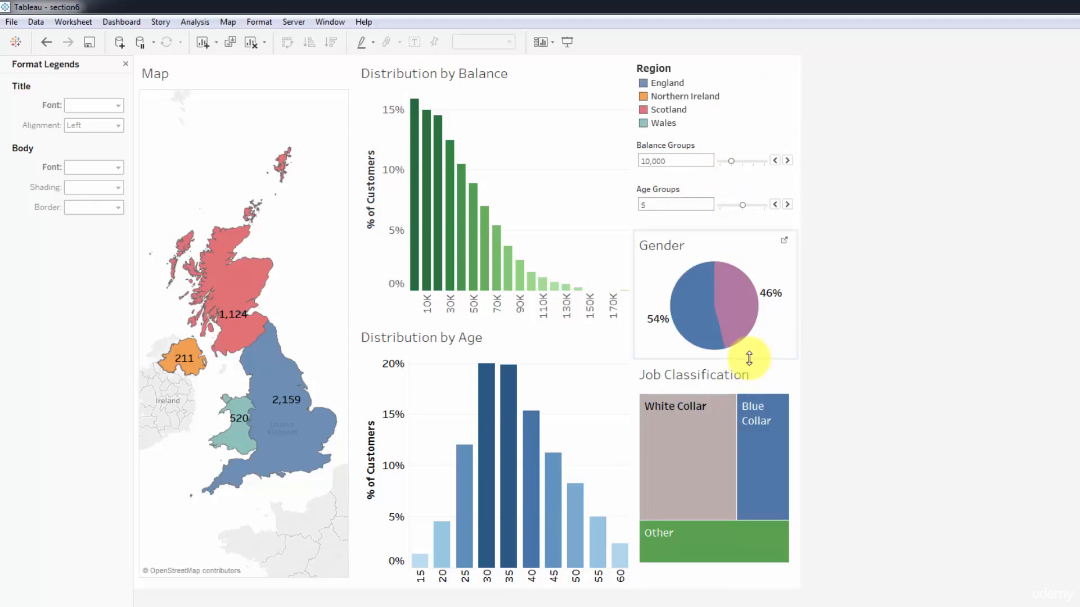
left_click_drag(749, 358, 749, 365)
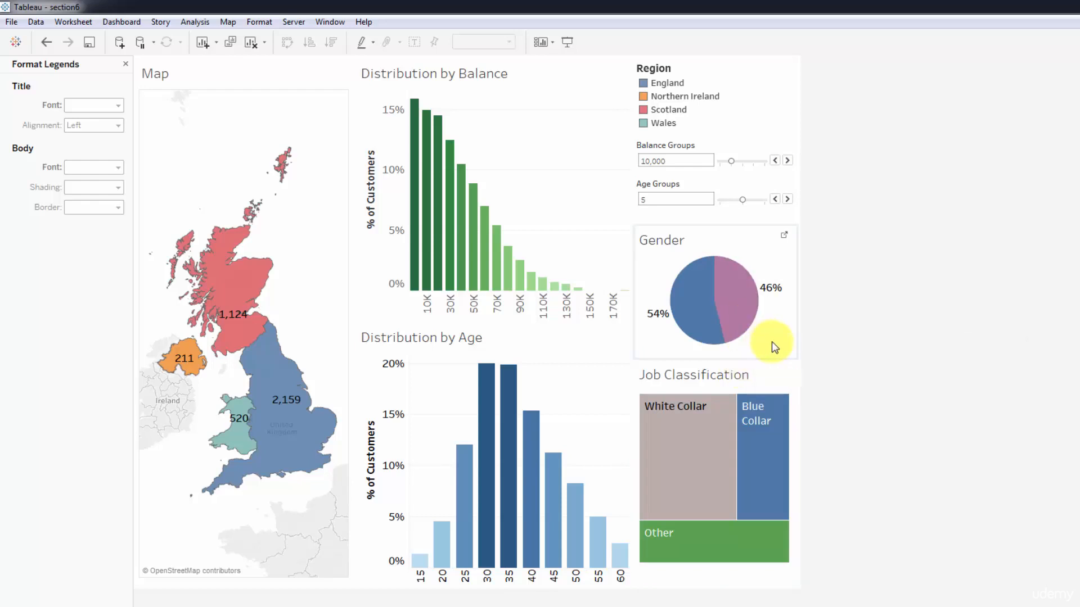
Enlarge the Gender tile and its pie, and reduce the heights of the Age Groups and Balance Groups controls above it.
left_click(763, 354)
left_click(737, 373)
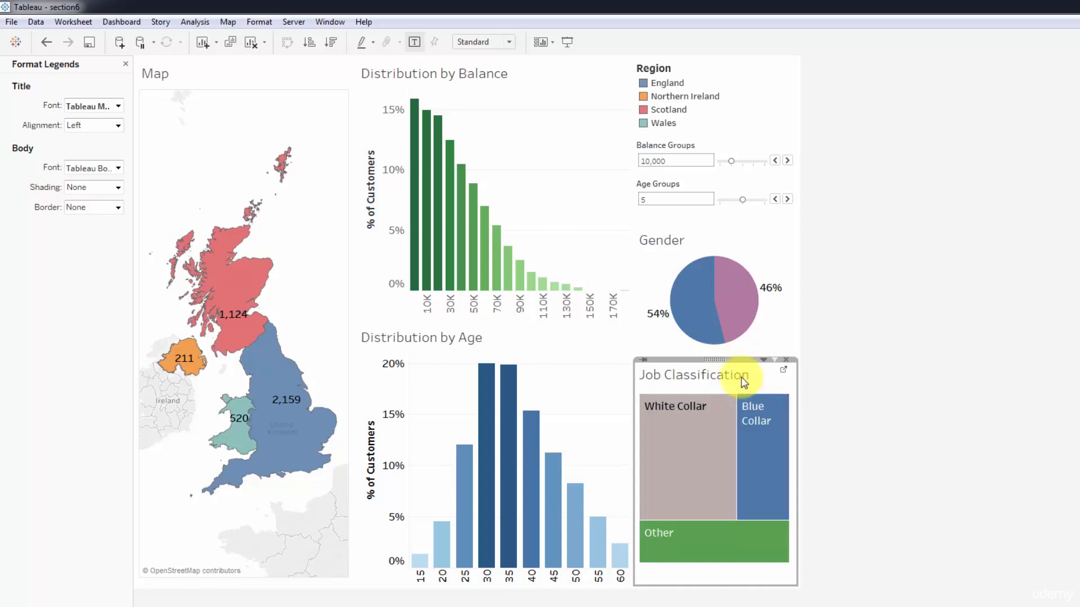
left_click_drag(742, 358, 743, 372)
left_click_drag(720, 213, 721, 218)
left_click(723, 203)
mouse_move(731, 164)
left_mouse_down()
mouse_move(724, 153)
mouse_move(733, 167)
left_mouse_up()
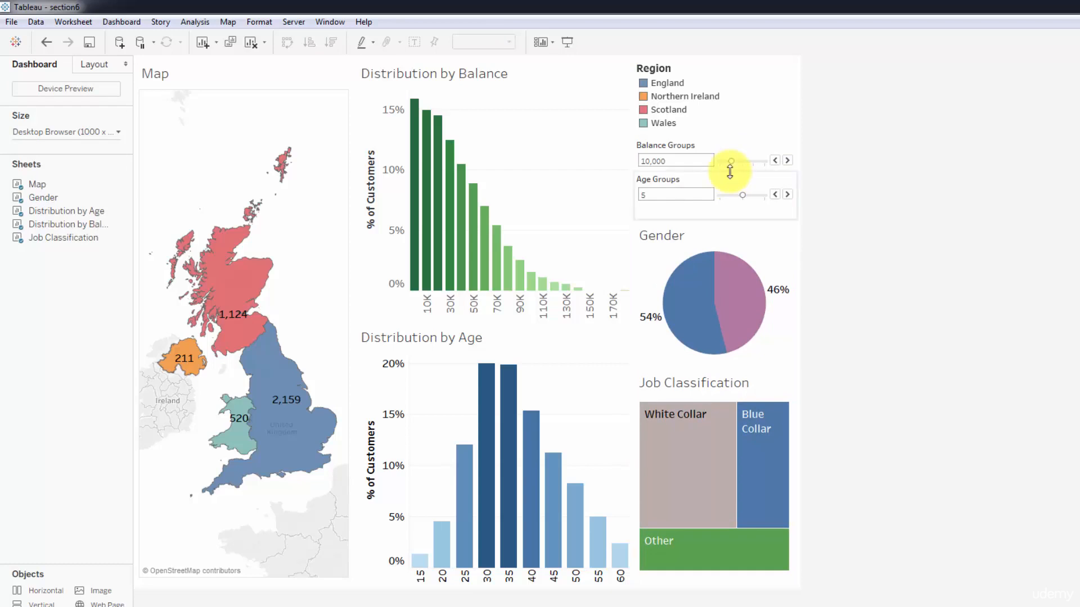
Undo the last layout change and try tighter heights for the Balance Groups and Age Groups controls.
key("ctrl+z")
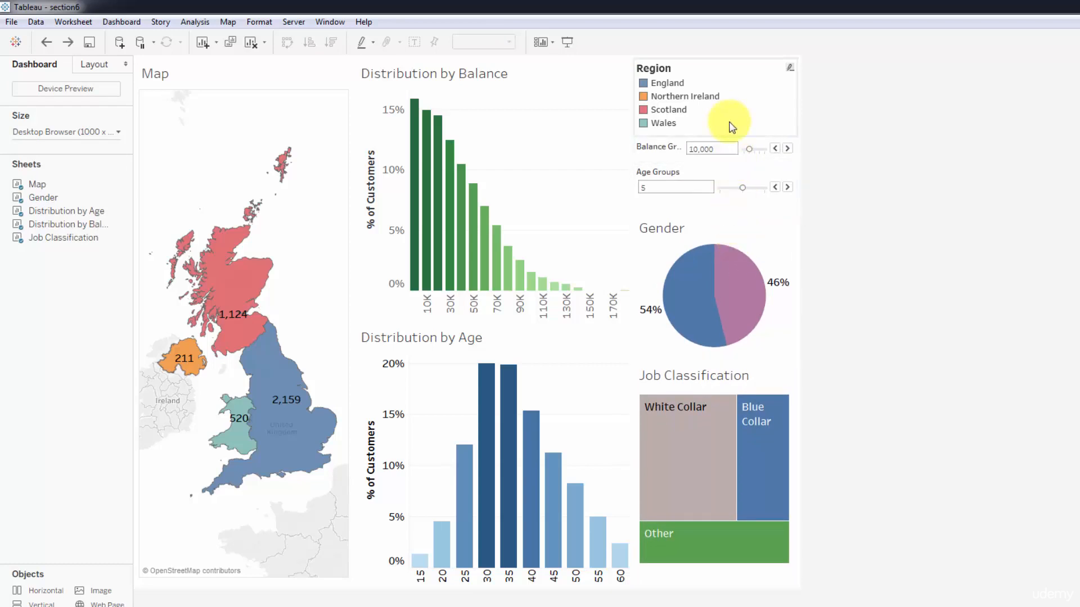
left_click_drag(731, 136, 735, 135)
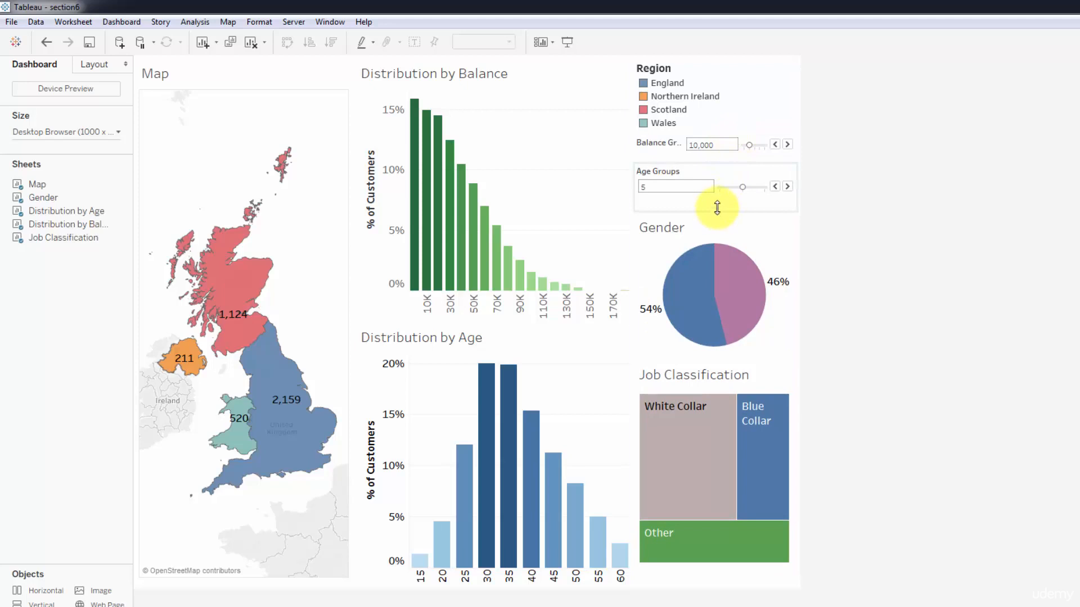
left_click_drag(717, 207, 717, 207)
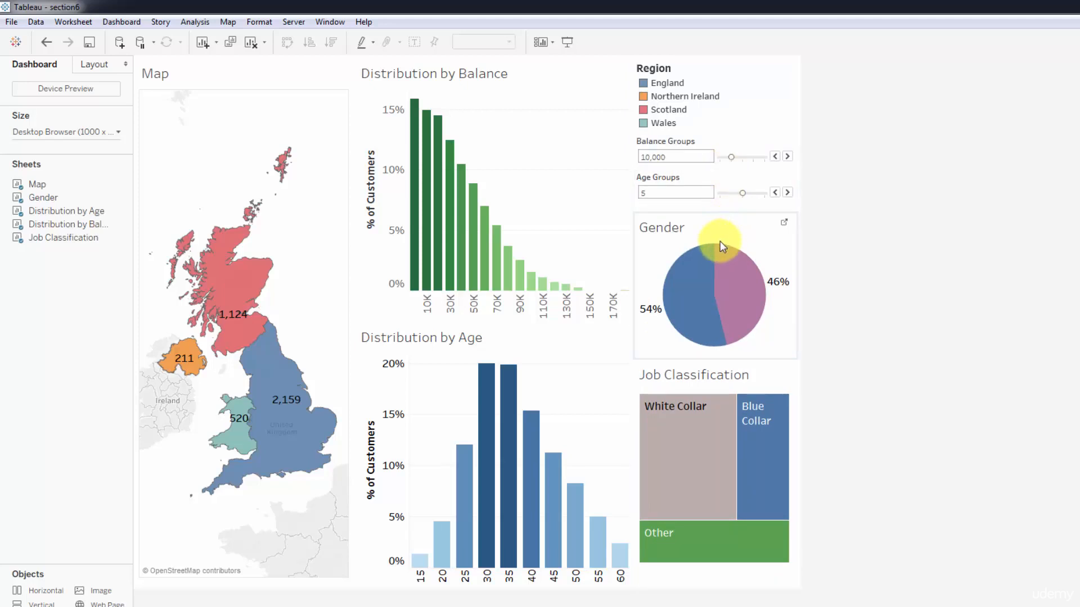
mouse_move(720, 254)
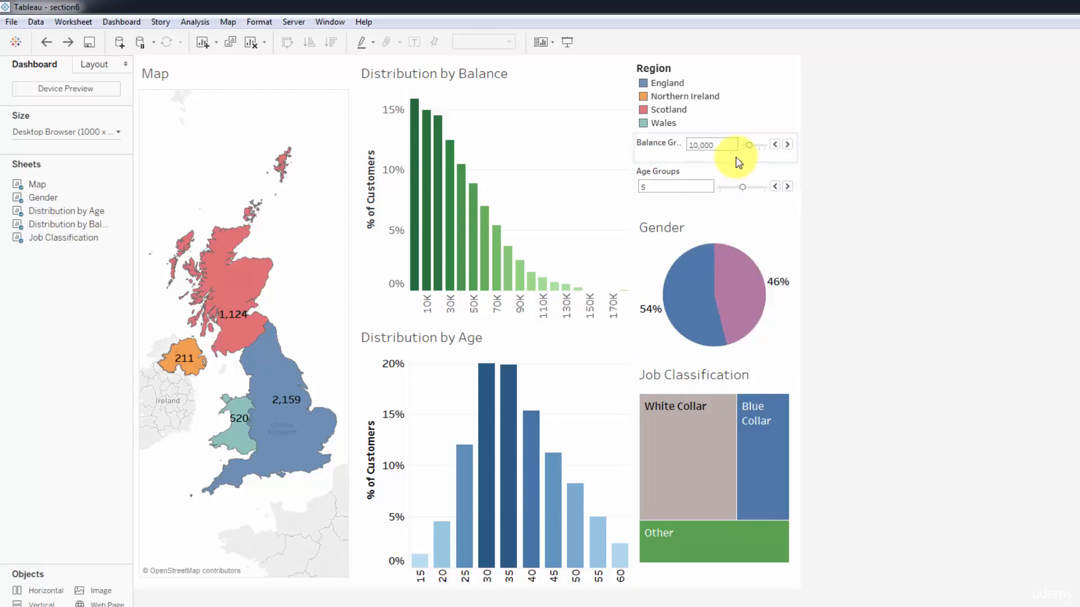
left_click(728, 220)
Lower the Job Classification and Gender tiles enough to give the Balance Groups and Age Groups controls room for their full titles.
left_click(685, 383)
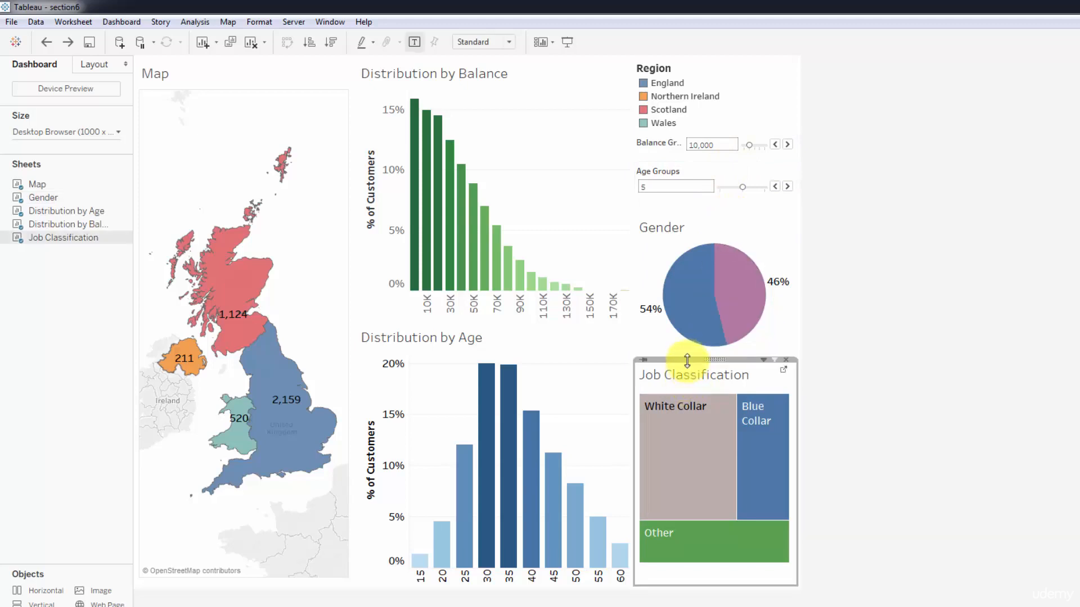
mouse_move(686, 361)
left_mouse_down()
mouse_move(684, 373)
mouse_move(686, 357)
left_mouse_up()
left_click(683, 354)
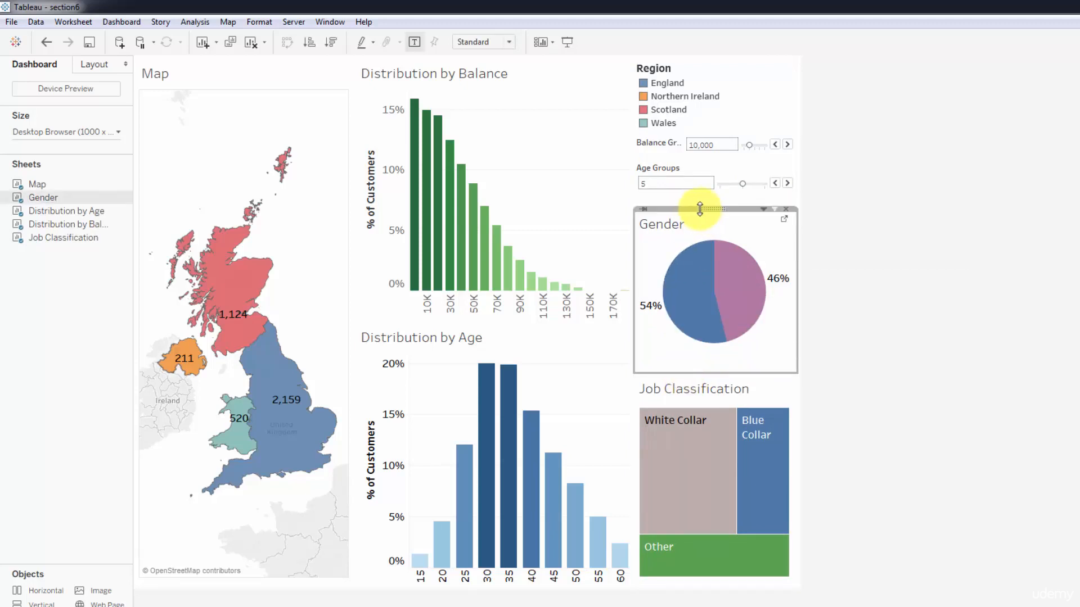
left_click_drag(693, 210, 693, 218)
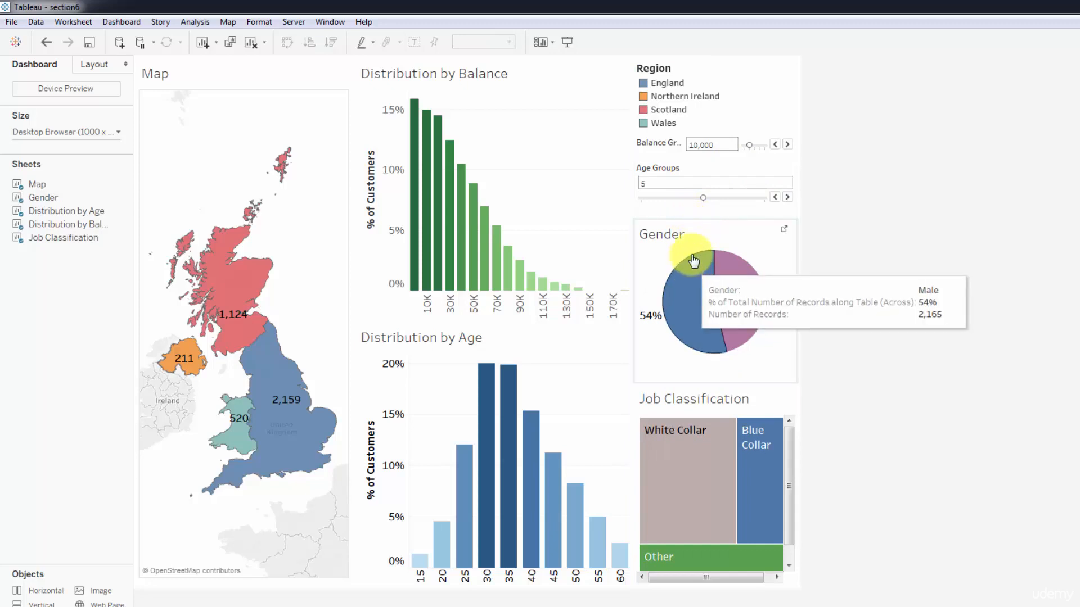
left_click(695, 231)
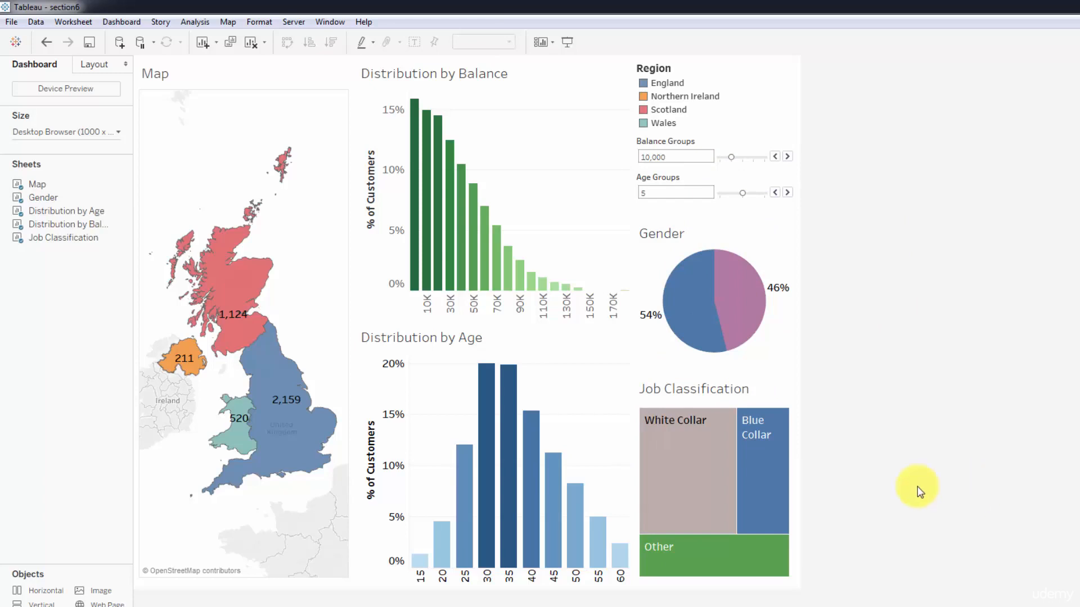
Rotate the age axis labels in the Distribution by Age chart to horizontal.
left_click(532, 577)
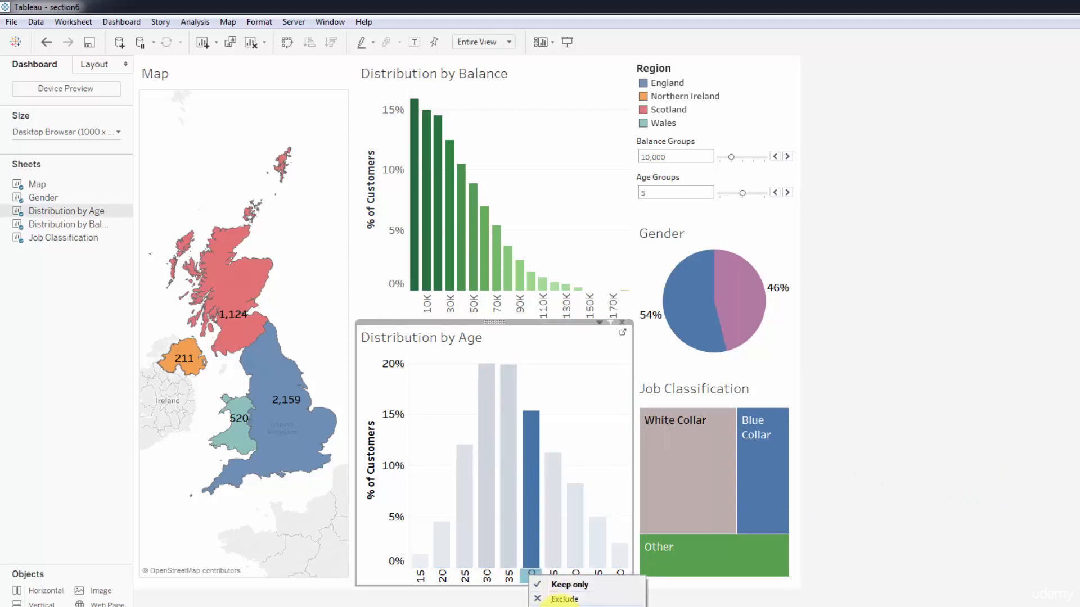
left_click(936, 437)
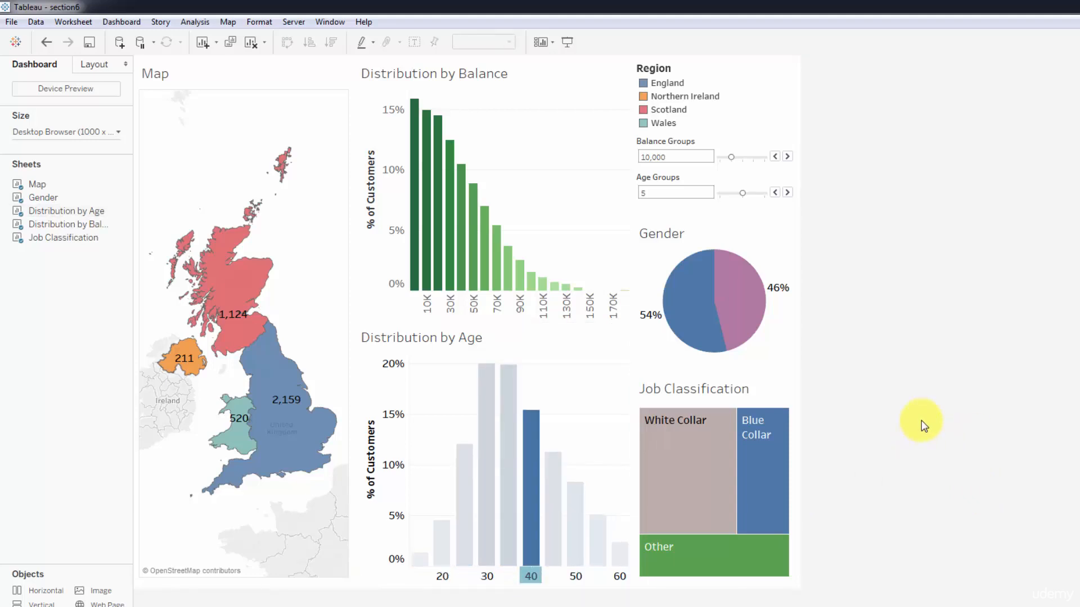
Test the Balance Groups parameter by raising it to 20,000.
left_click(793, 160)
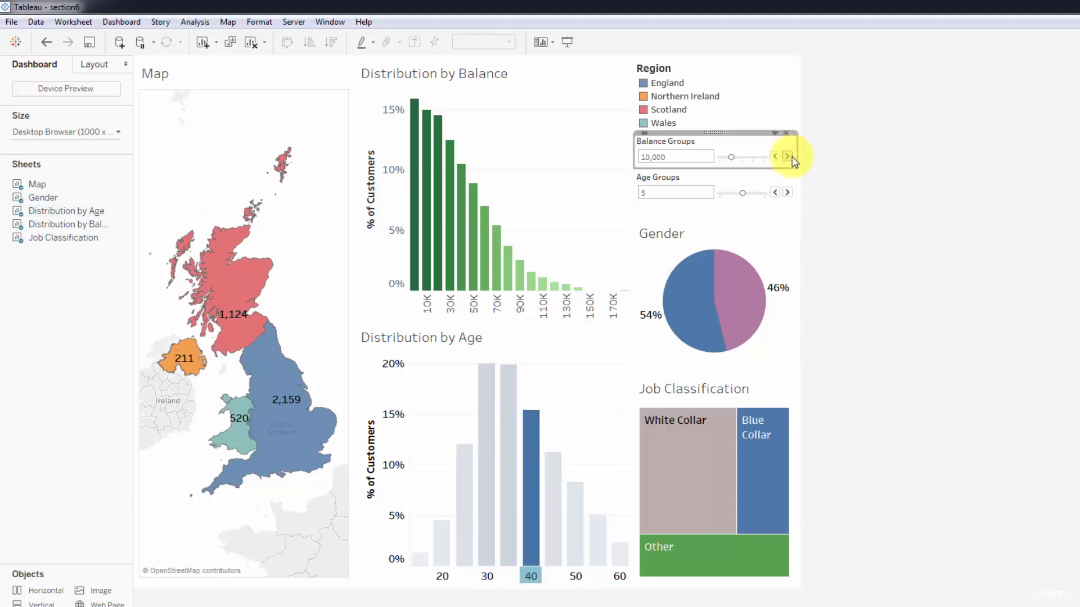
left_click(791, 159)
left_click(790, 157)
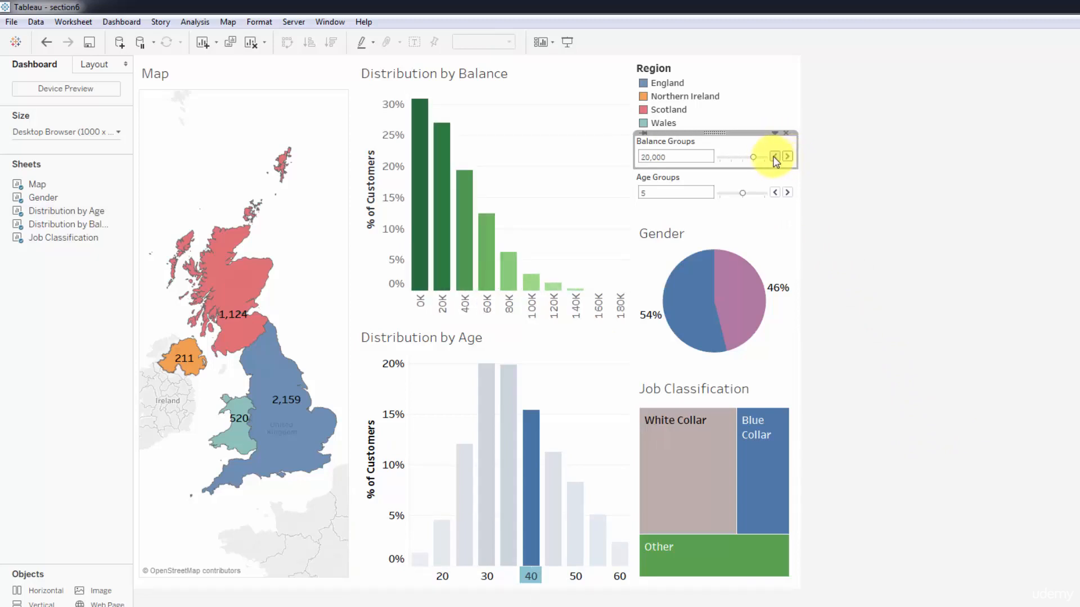
Lower the Balance Groups parameter to 5,000 to test it, and set it to 10,000.
left_click(774, 159)
left_click(774, 159)
left_click(774, 159)
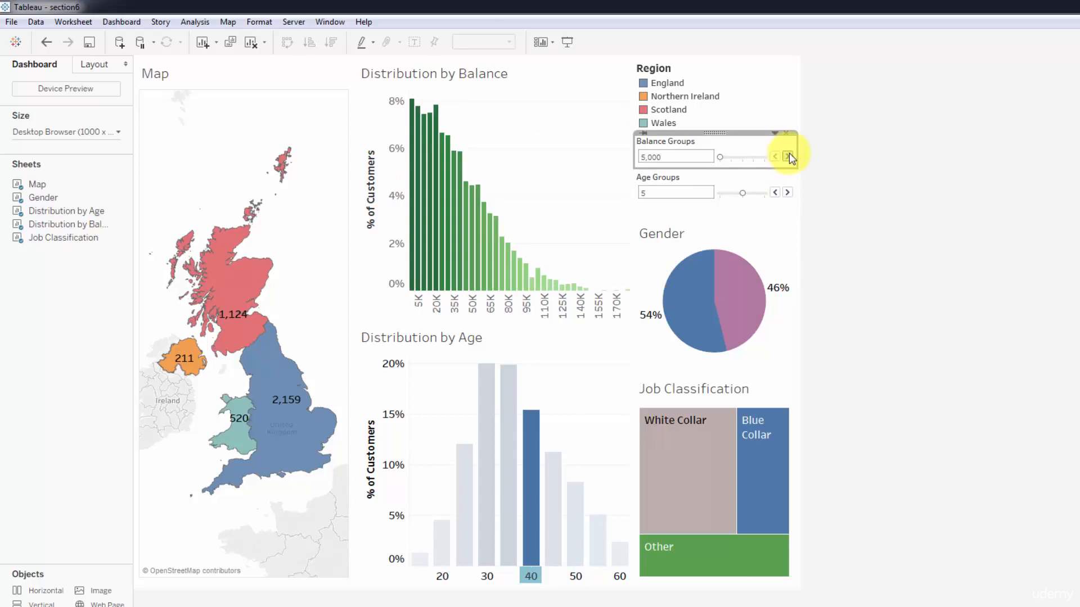
left_click(790, 157)
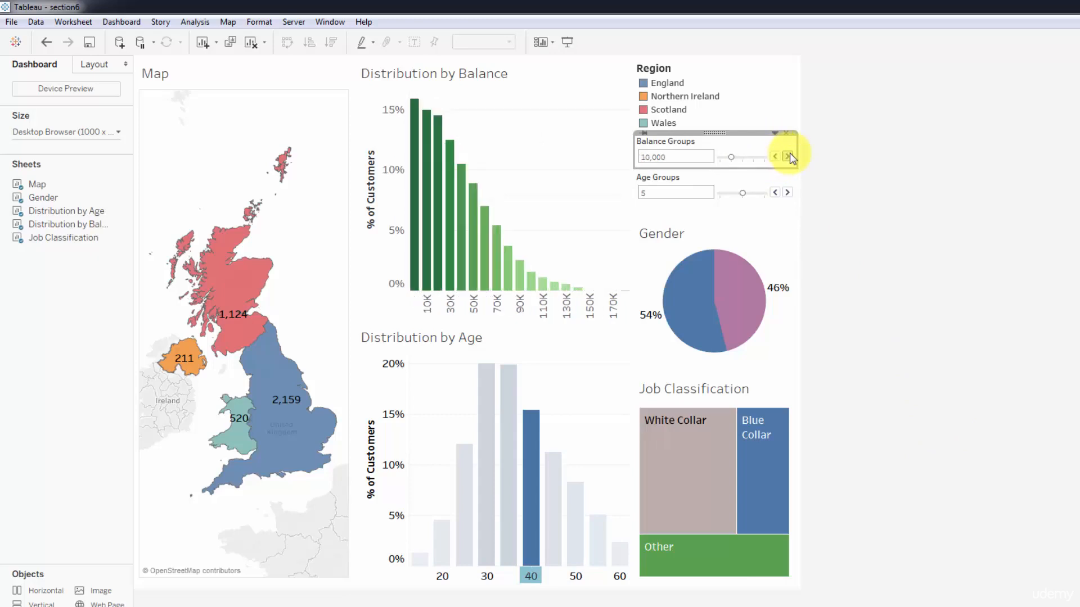
Test the Age Groups parameter at 10 and return it to 5.
left_click(788, 192)
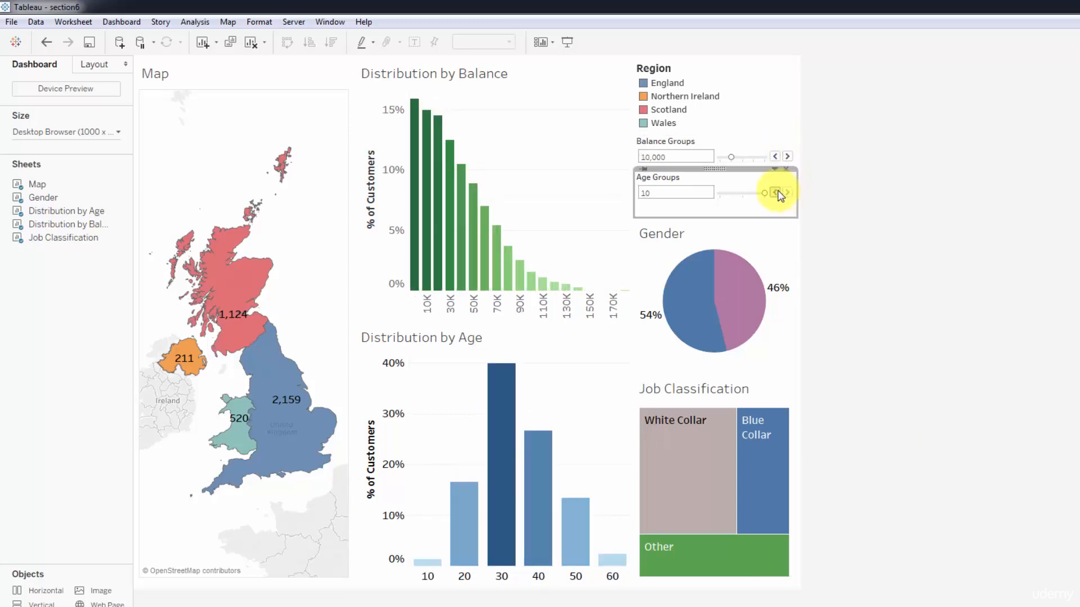
left_click(776, 193)
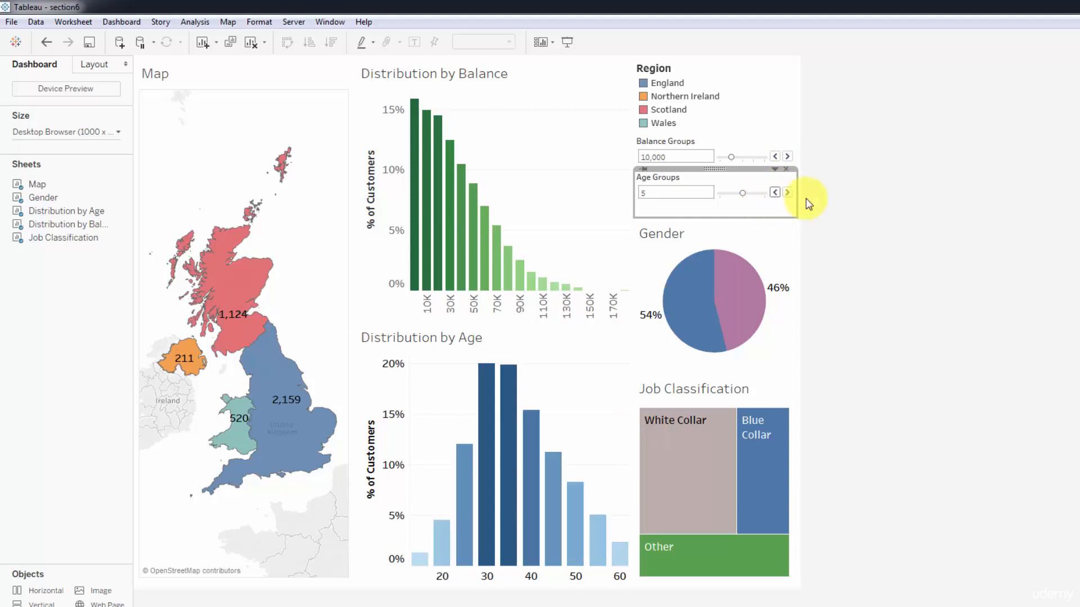
left_click(856, 207)
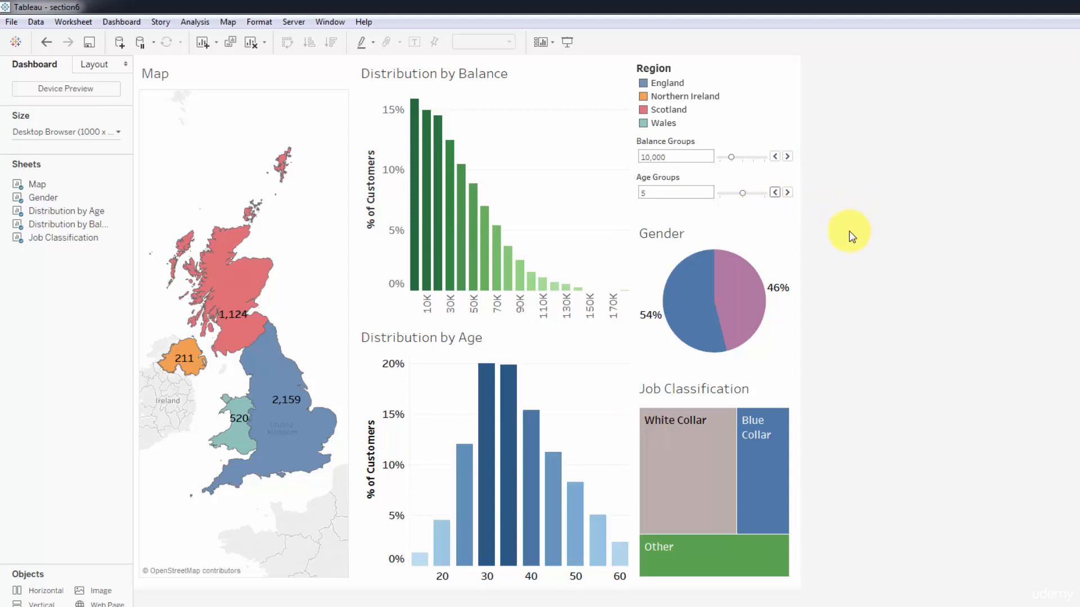
Remove the Balance Groups control from the dashboard and restore it as a parameter control of the Distribution by Balance chart.
left_click(764, 142)
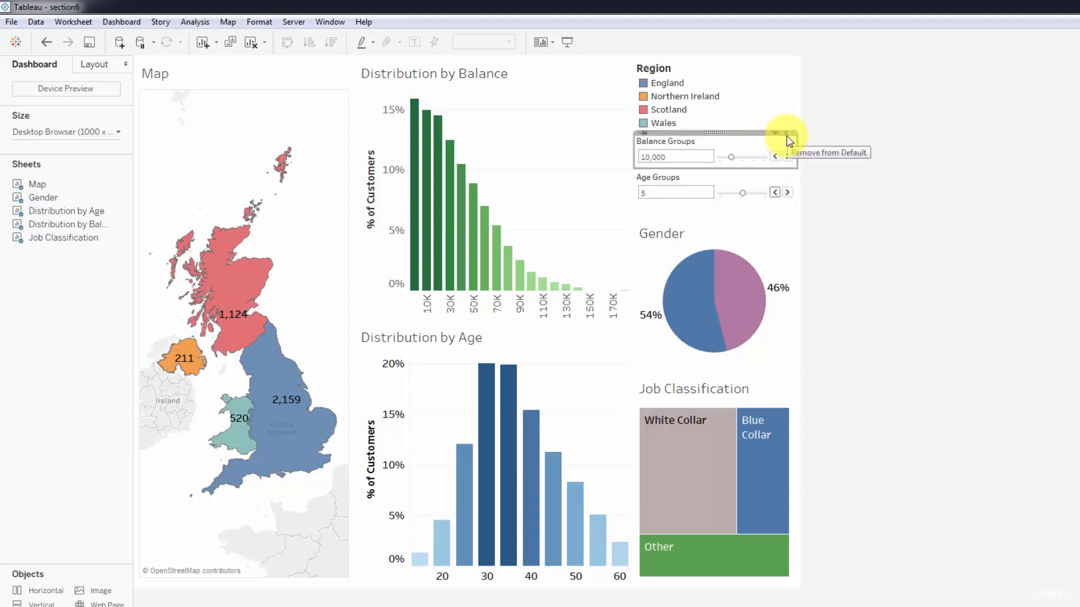
left_click(786, 134)
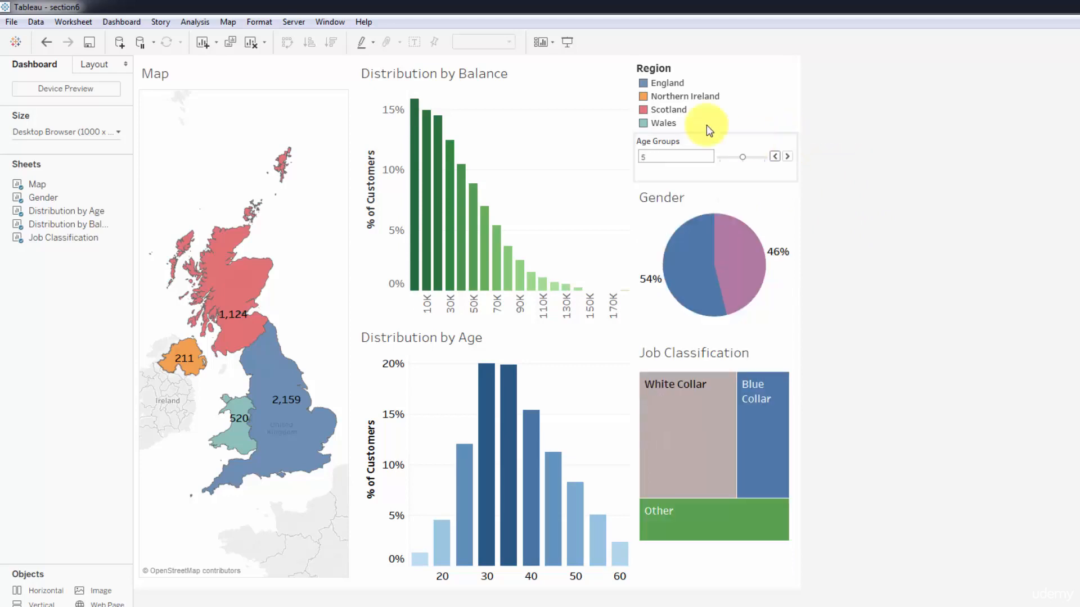
left_click(559, 66)
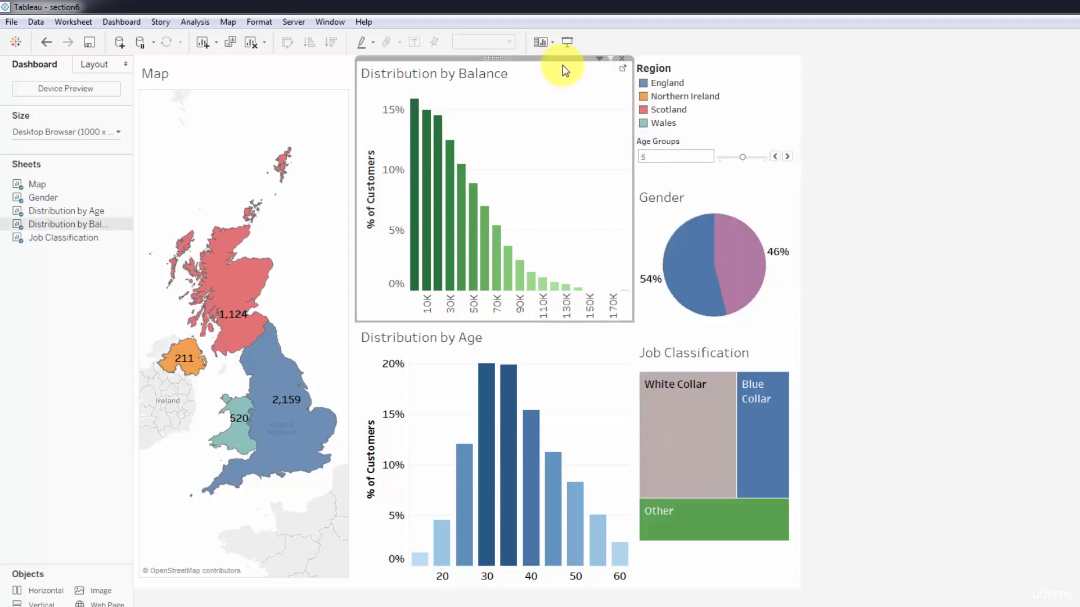
left_click(598, 60)
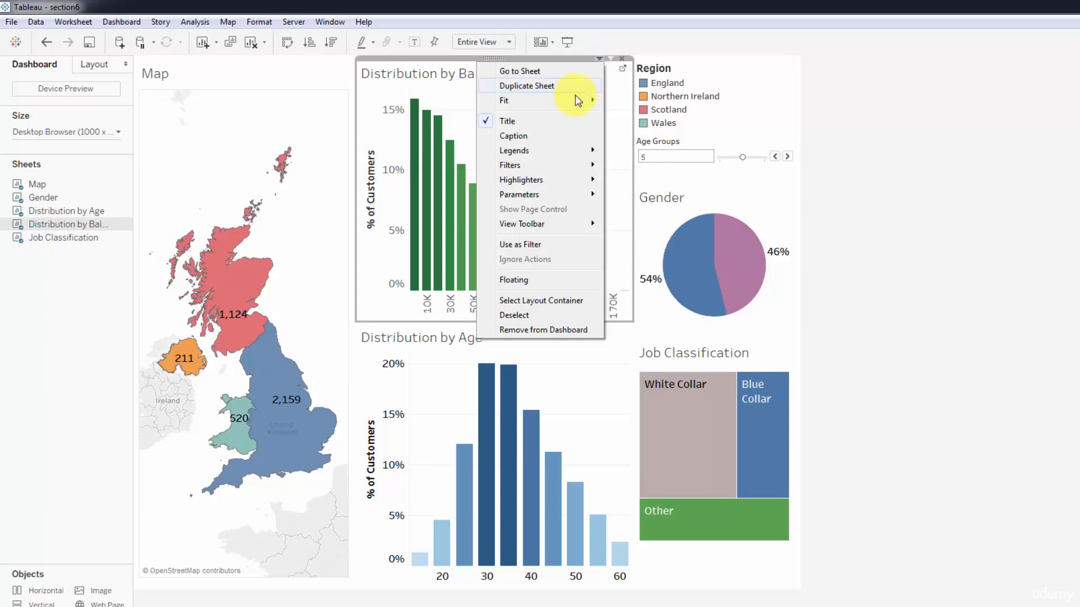
mouse_move(542, 193)
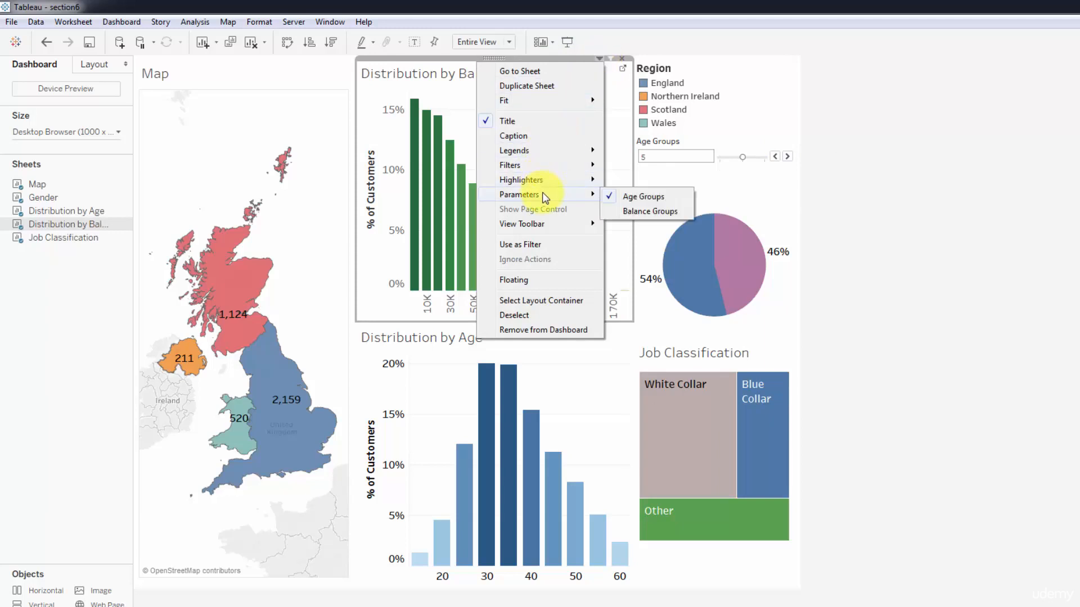
left_click(639, 211)
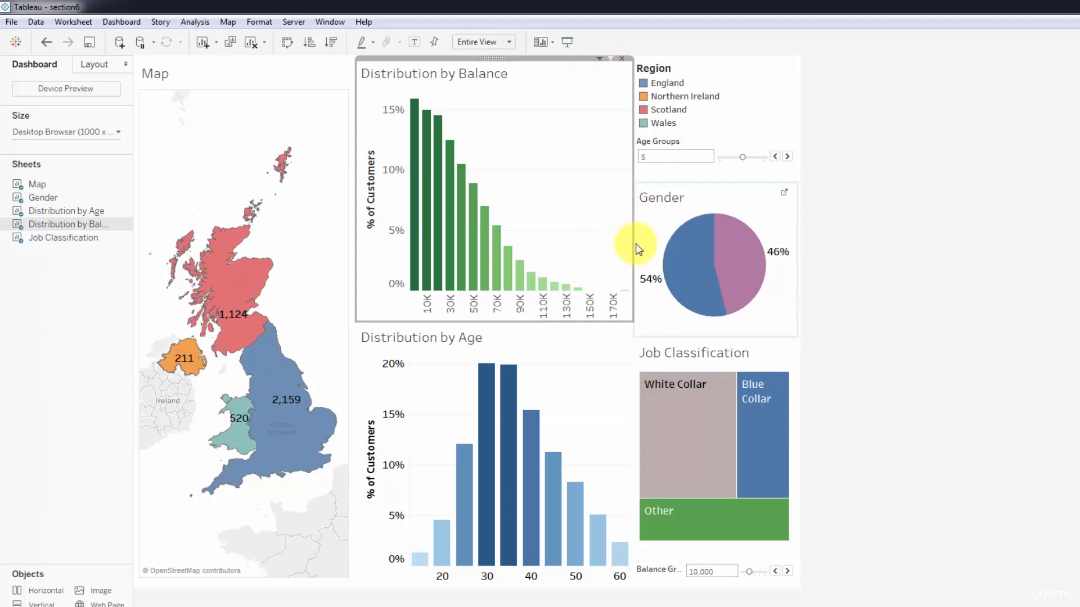
Move the Balance Groups control between the Region legend and Age Groups, and increase its height enough for its full title.
left_click(669, 572)
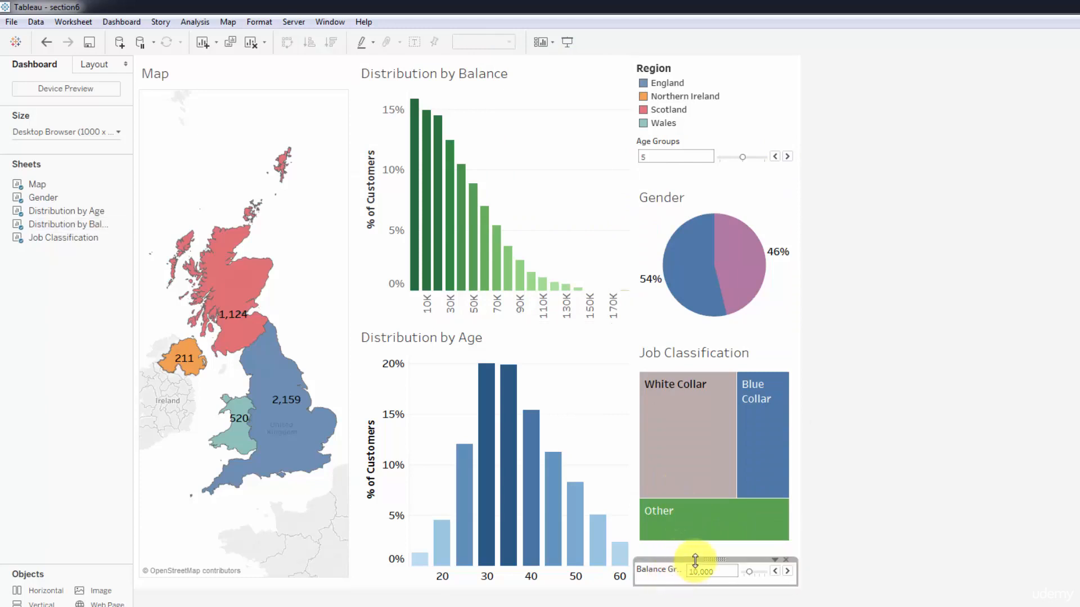
left_click_drag(712, 560, 713, 144)
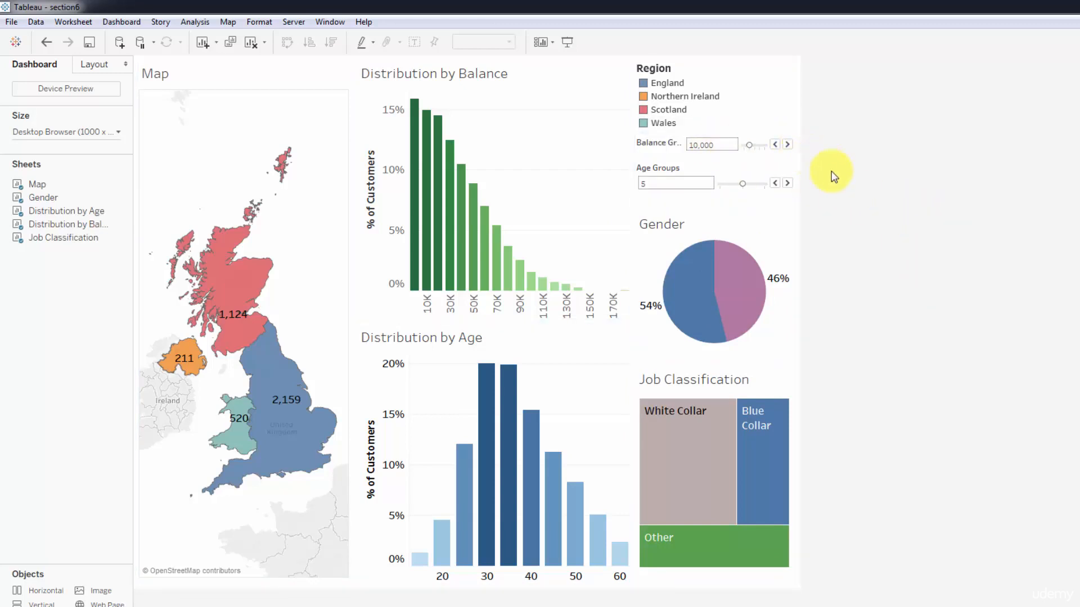
left_click_drag(696, 157, 703, 164)
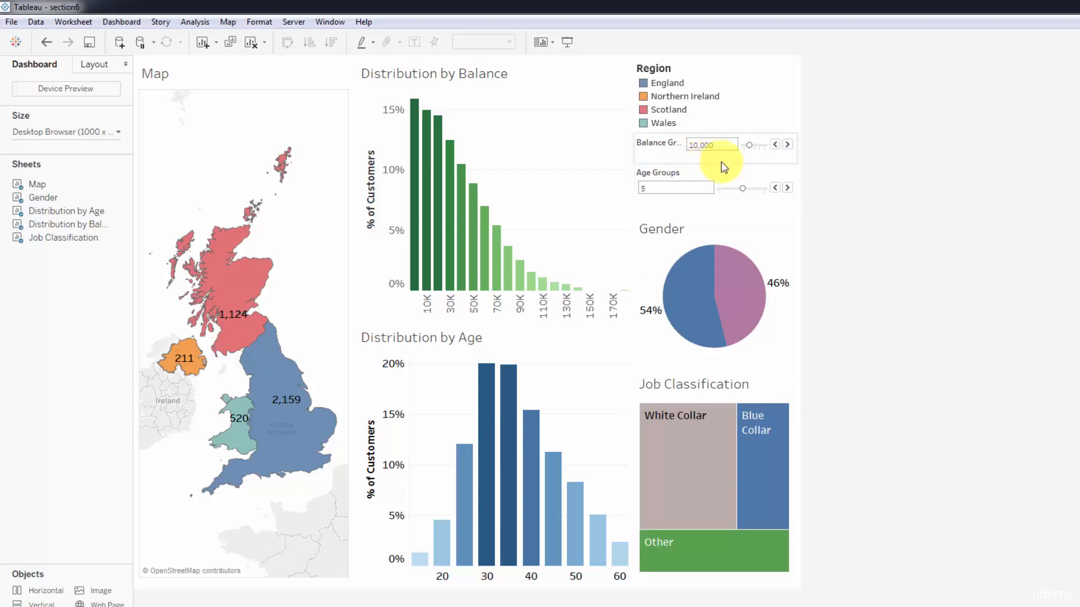
left_click(734, 174)
left_click_drag(731, 165, 735, 168)
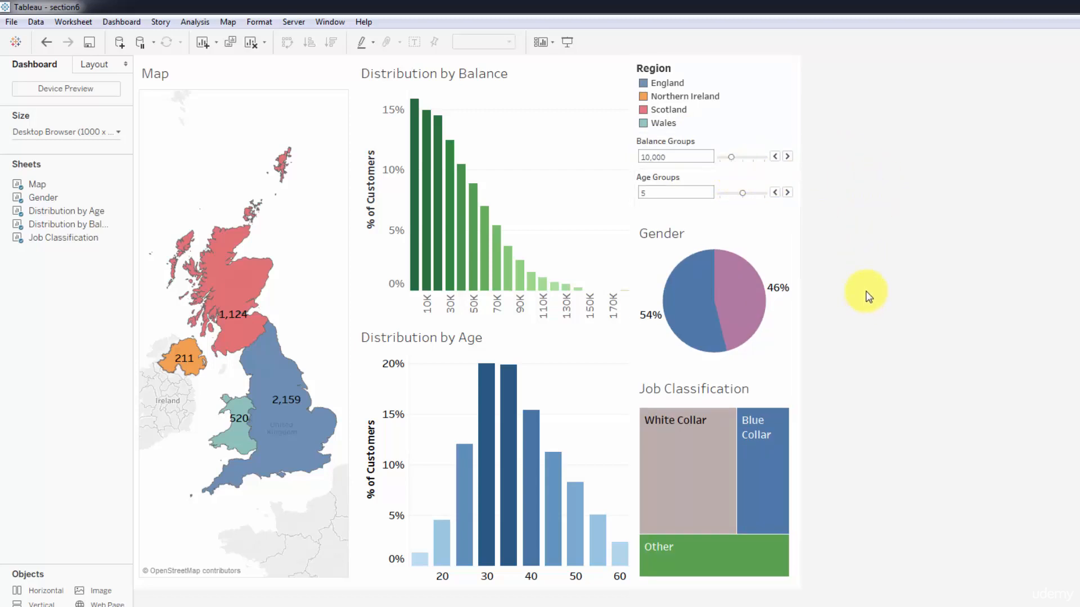